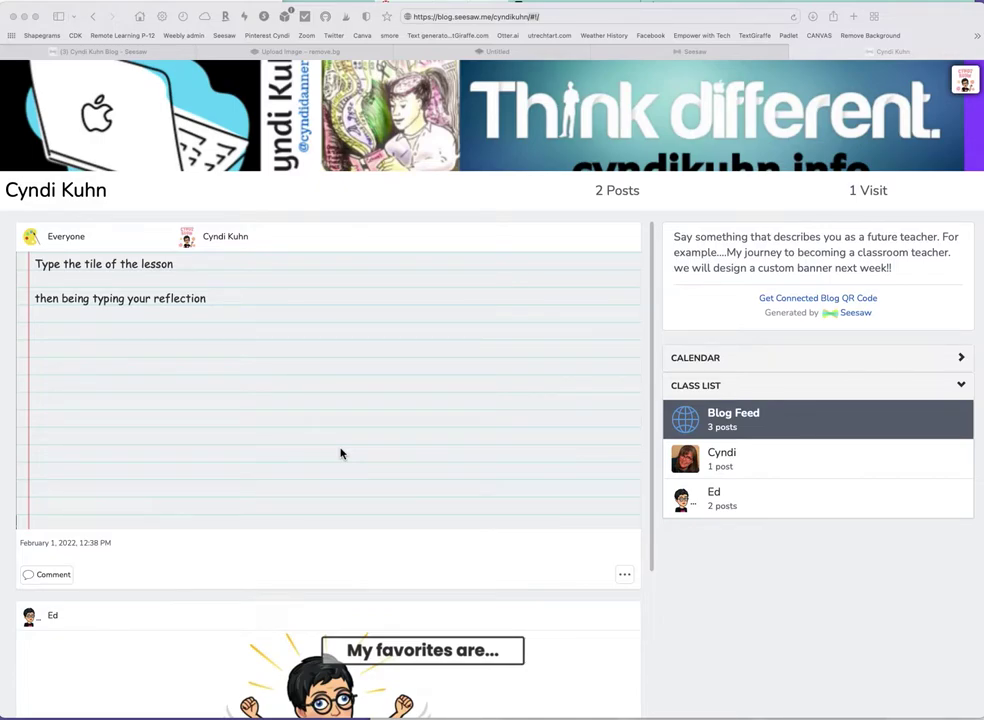
Step: Dismiss the blog post's sharing popup and switch to the Seesaw website tab
click(623, 576)
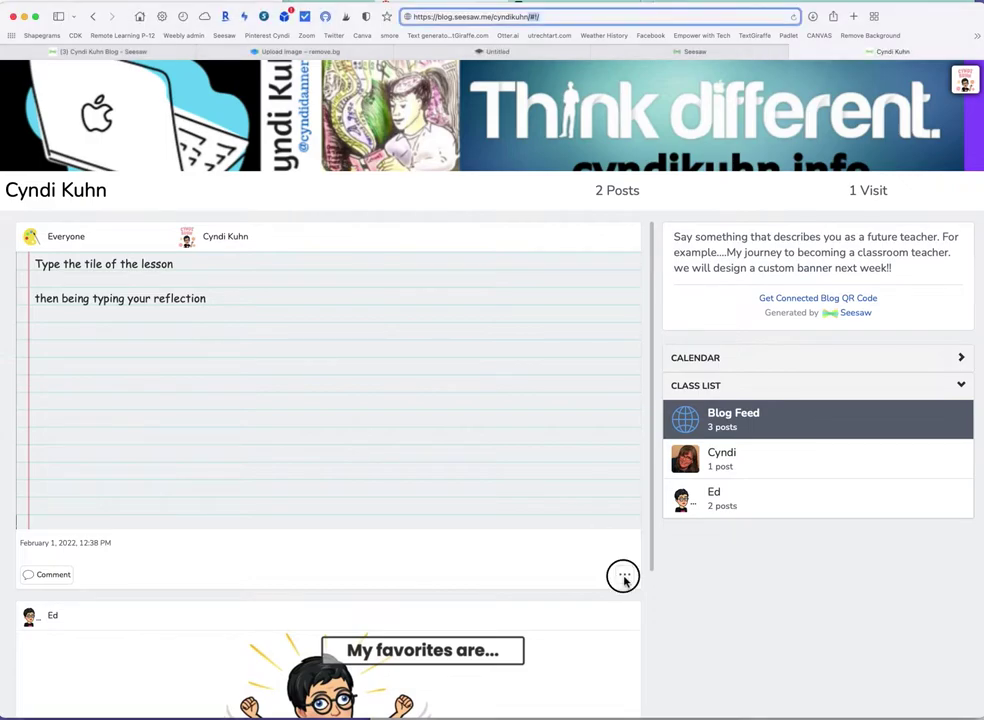
click(623, 576)
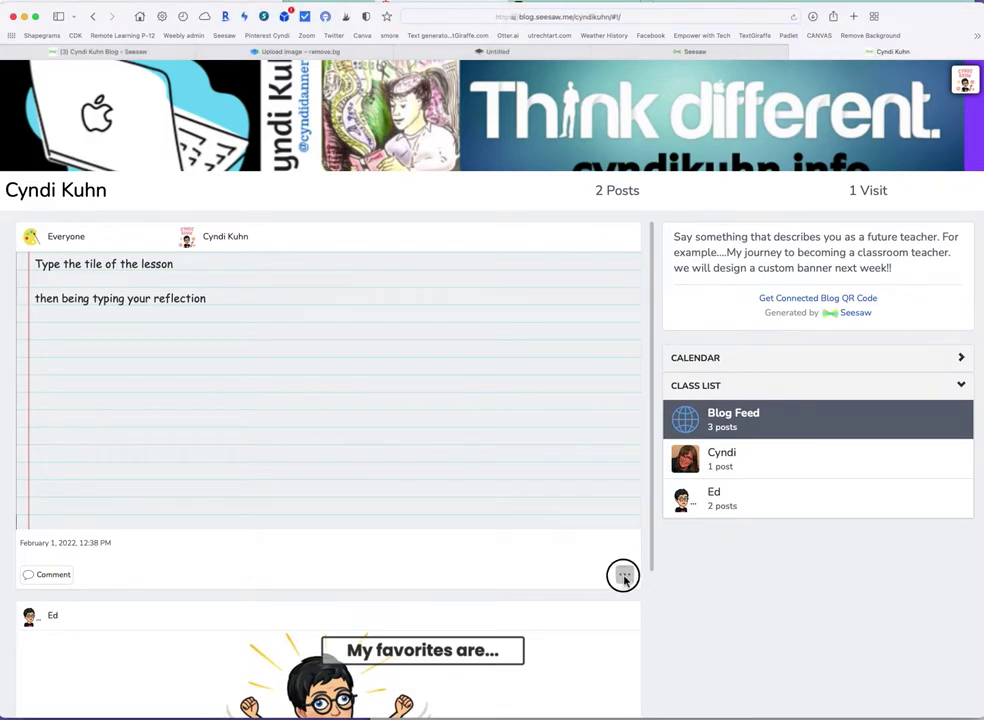
click(550, 583)
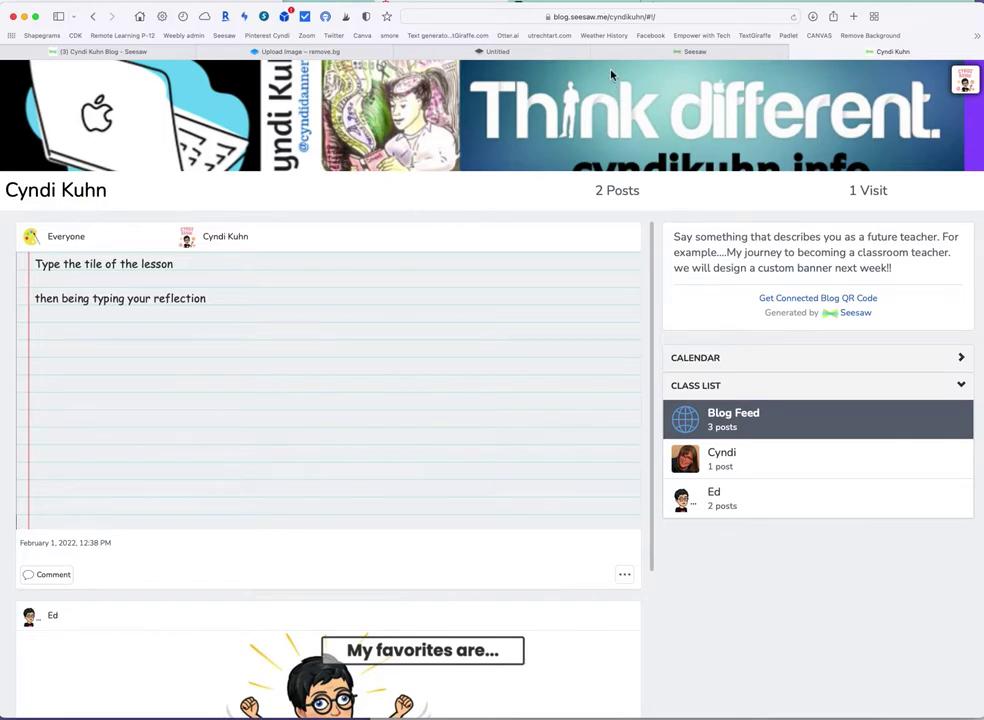
click(692, 52)
Step: Log in and permanently delete the 'Type the tile of the lesson' note post
click(802, 86)
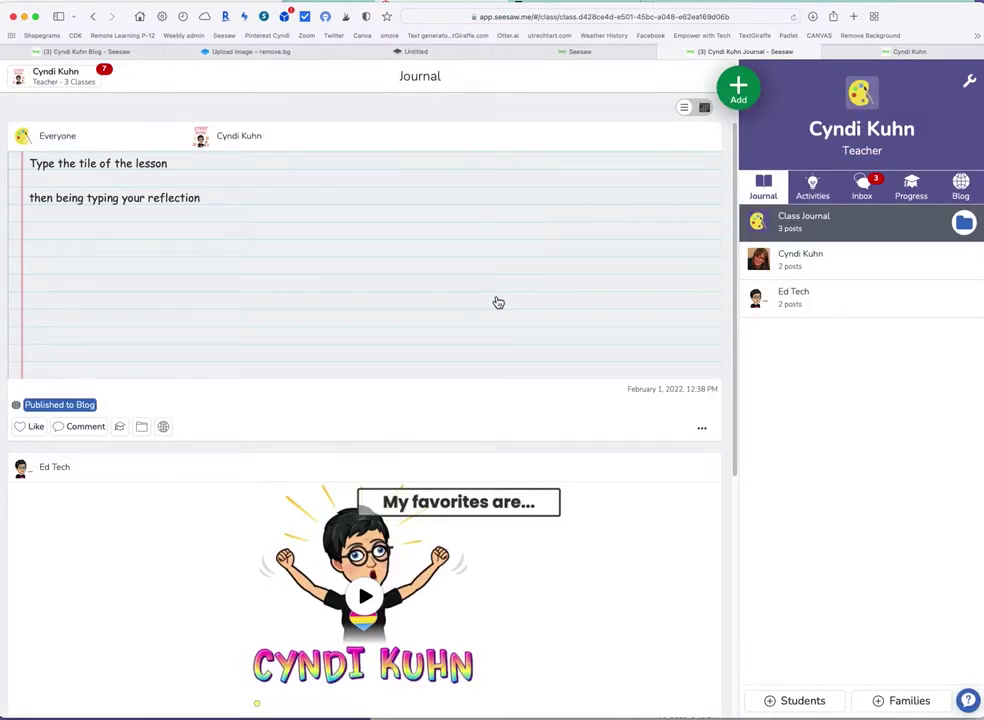
click(702, 428)
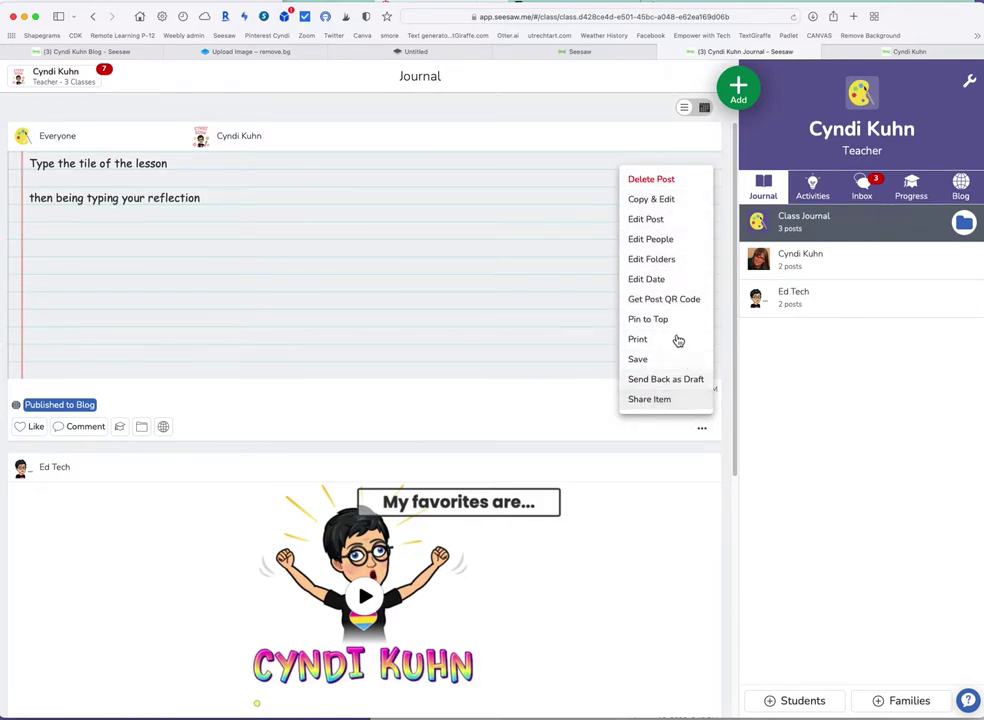
click(658, 181)
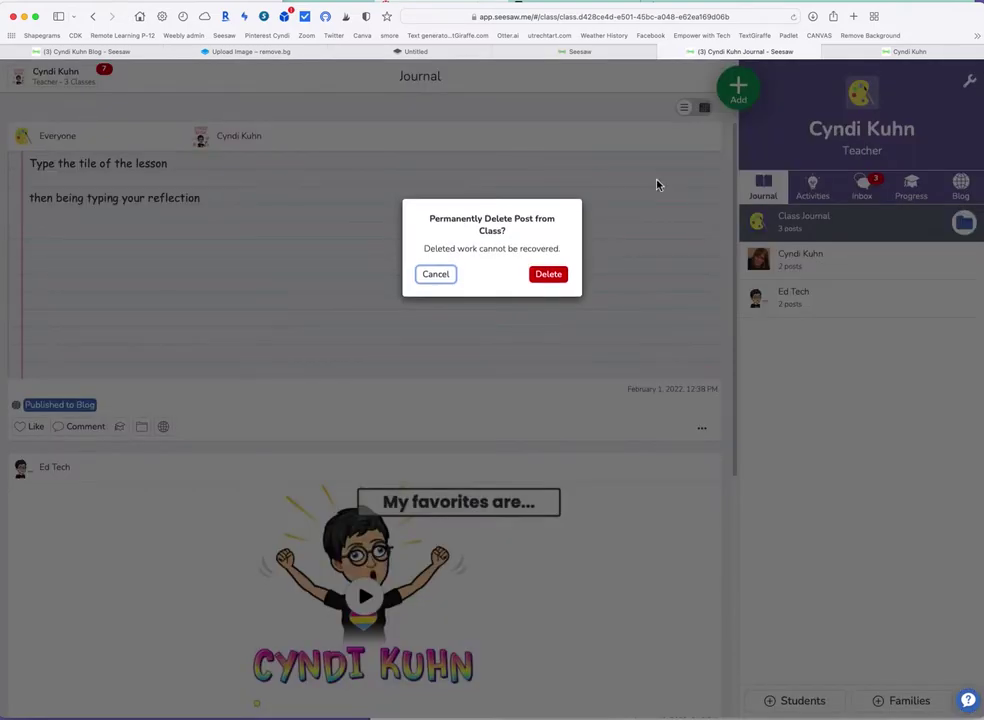
click(548, 276)
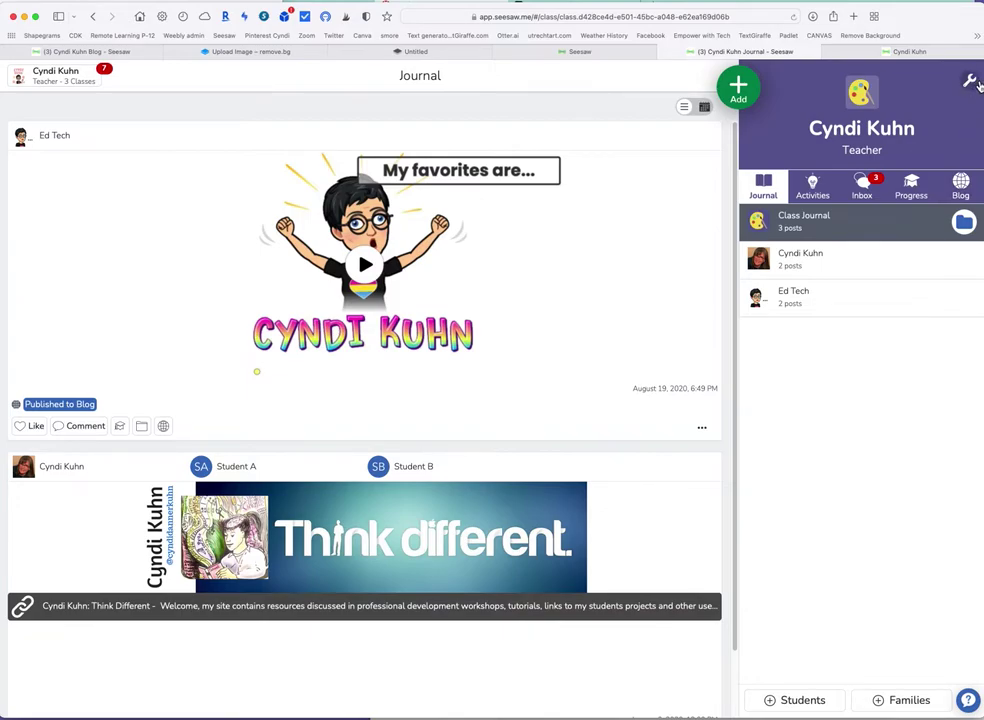
Step: Check the class blog settings in Class Settings, then open Blog Appearance
click(971, 81)
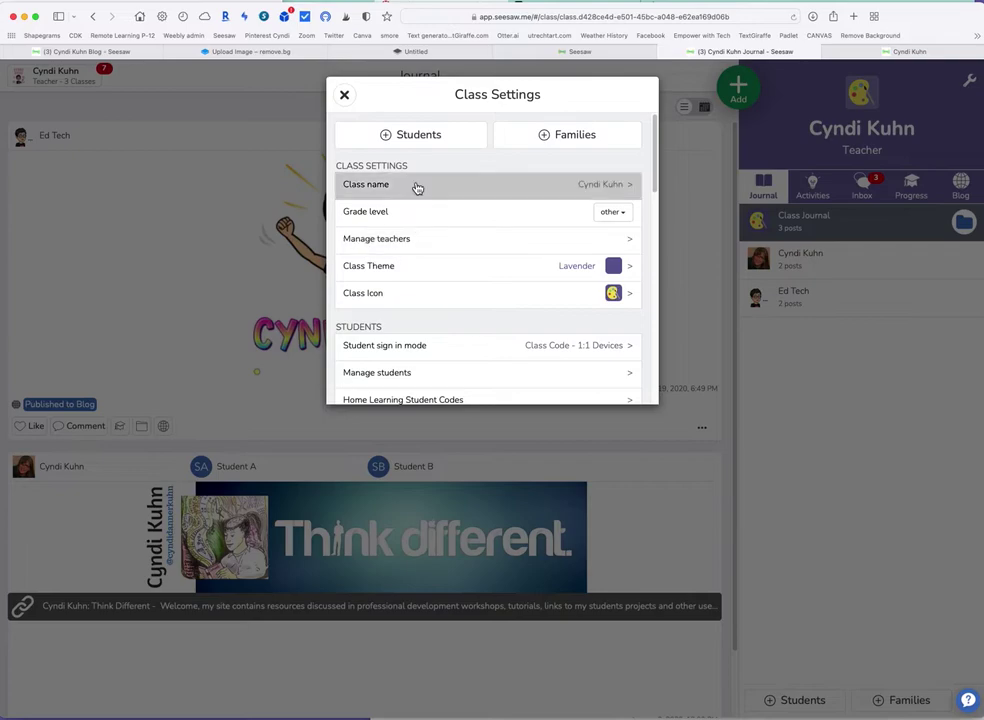
scroll(517, 290, down, 8)
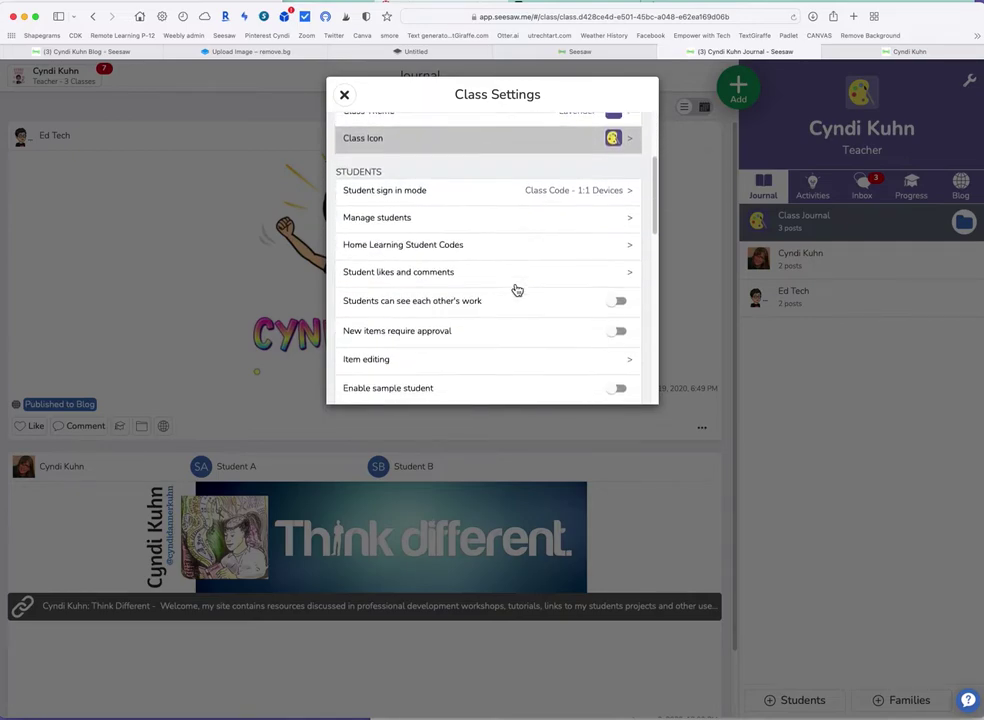
scroll(517, 290, down, 3)
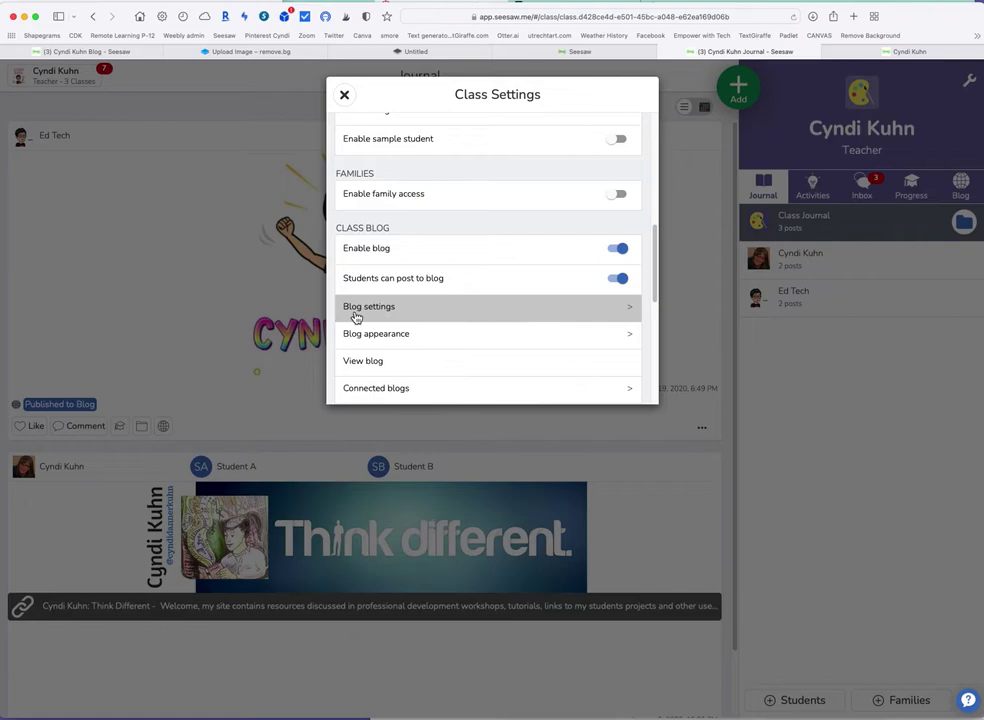
click(641, 313)
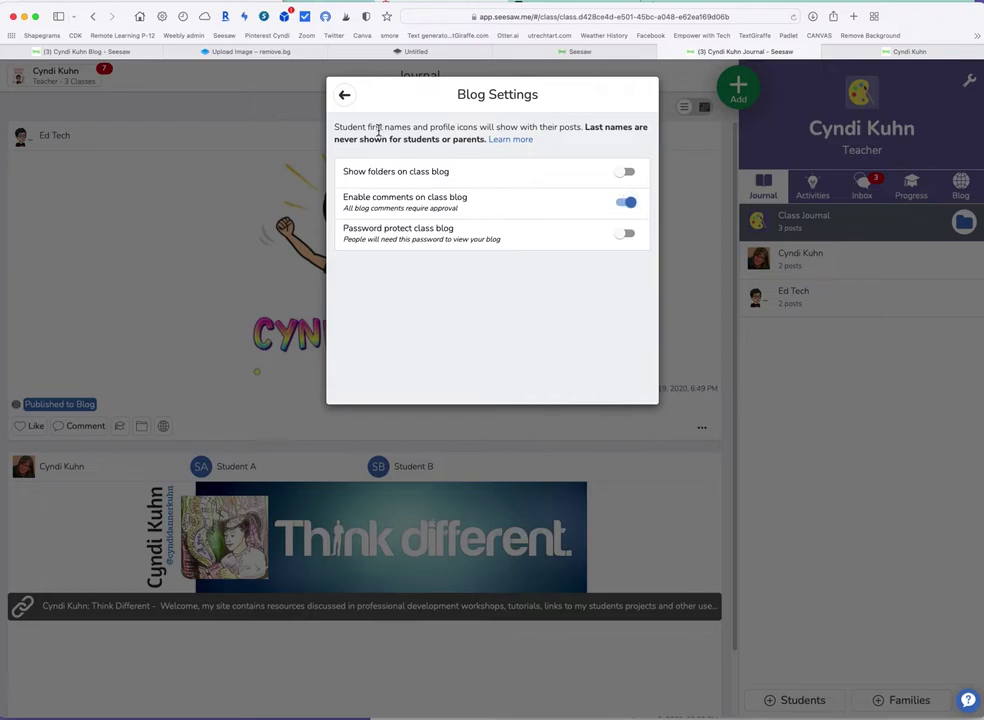
click(344, 94)
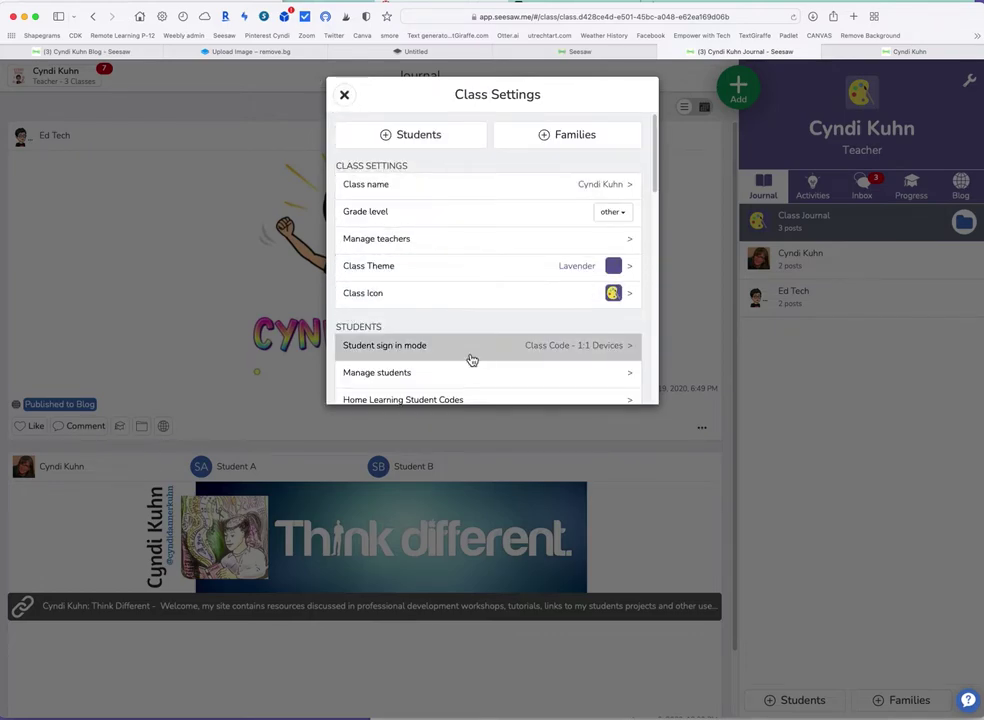
scroll(468, 358, down, 3)
scroll(468, 358, down, 7)
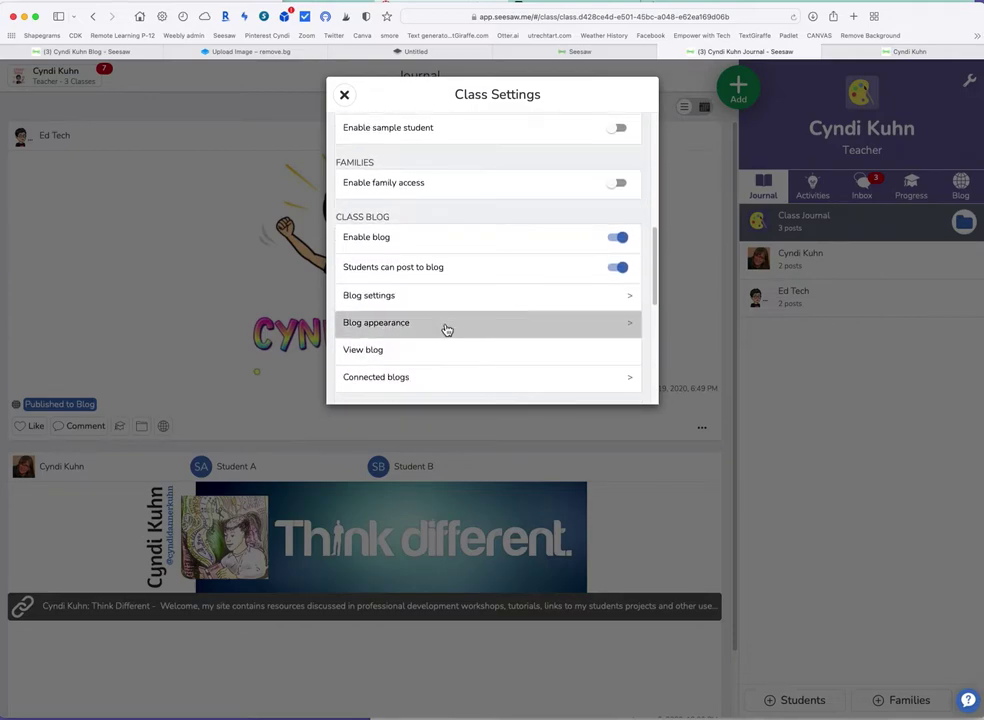
click(443, 323)
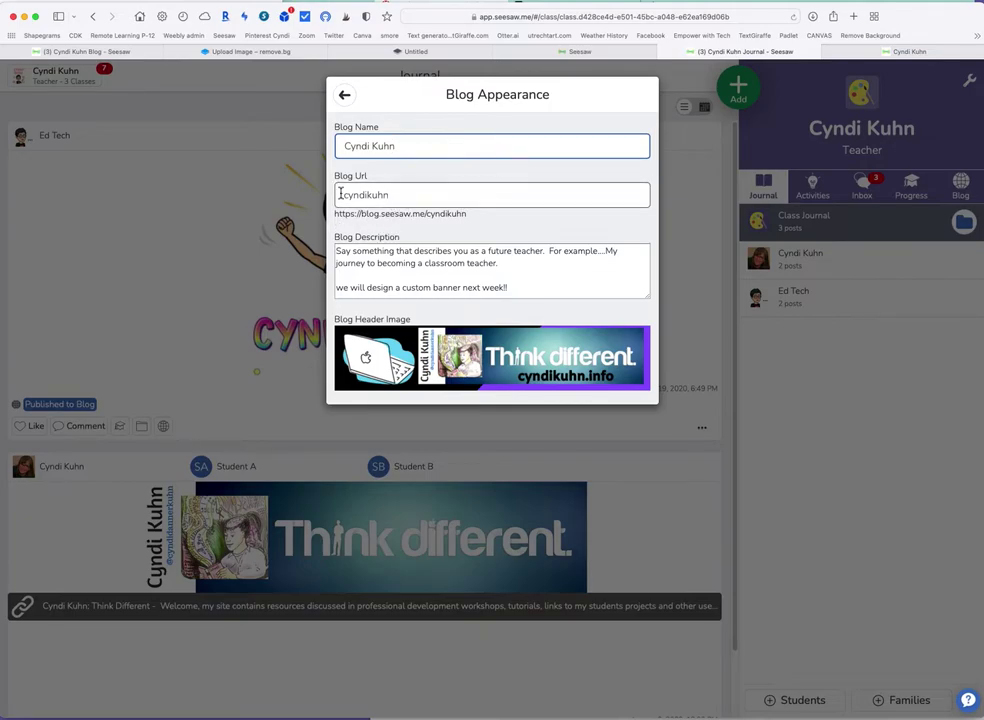
Step: Select the blog's public URL, then go back to the Class Settings list
drag(468, 213, 334, 213)
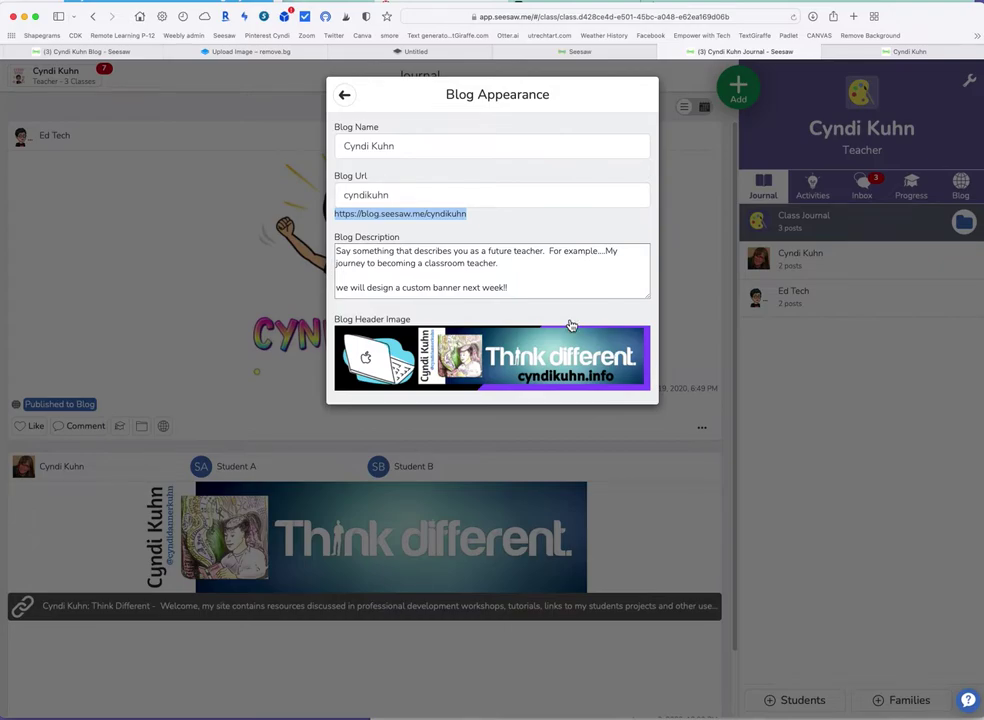
click(346, 97)
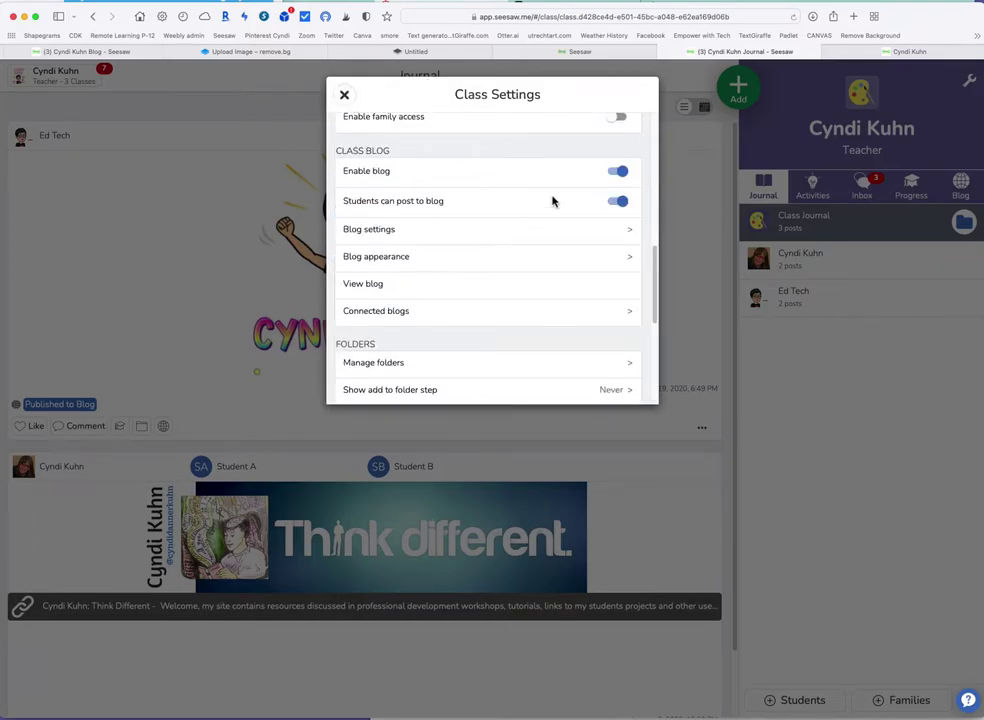
Step: Show and select the class blog's web address, then close Class Settings
scroll(490, 335, down, 2)
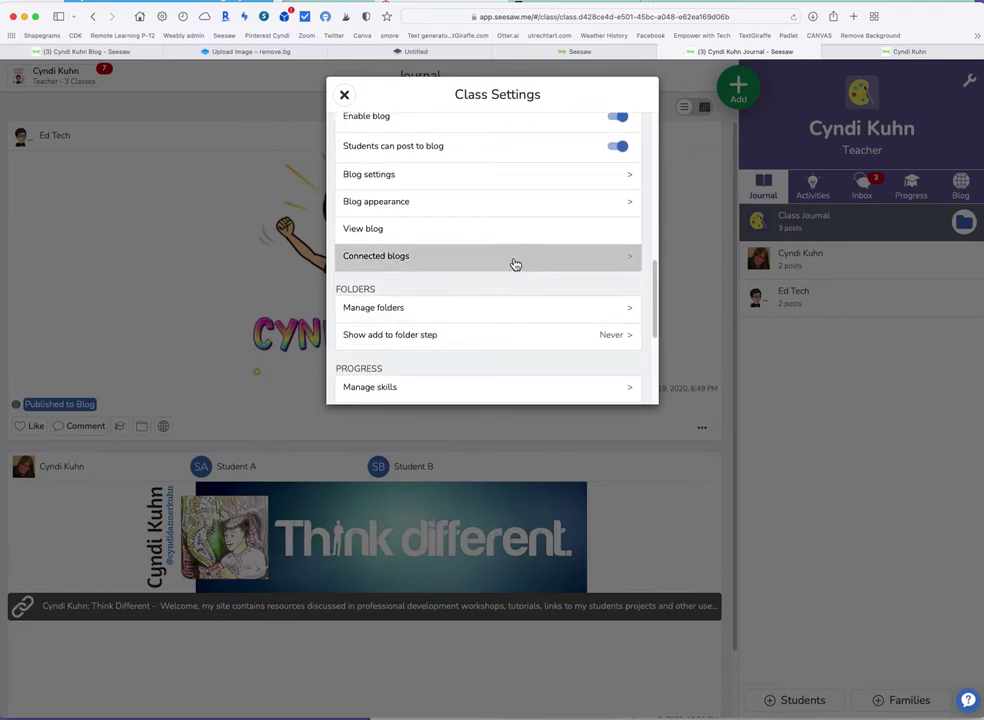
click(563, 231)
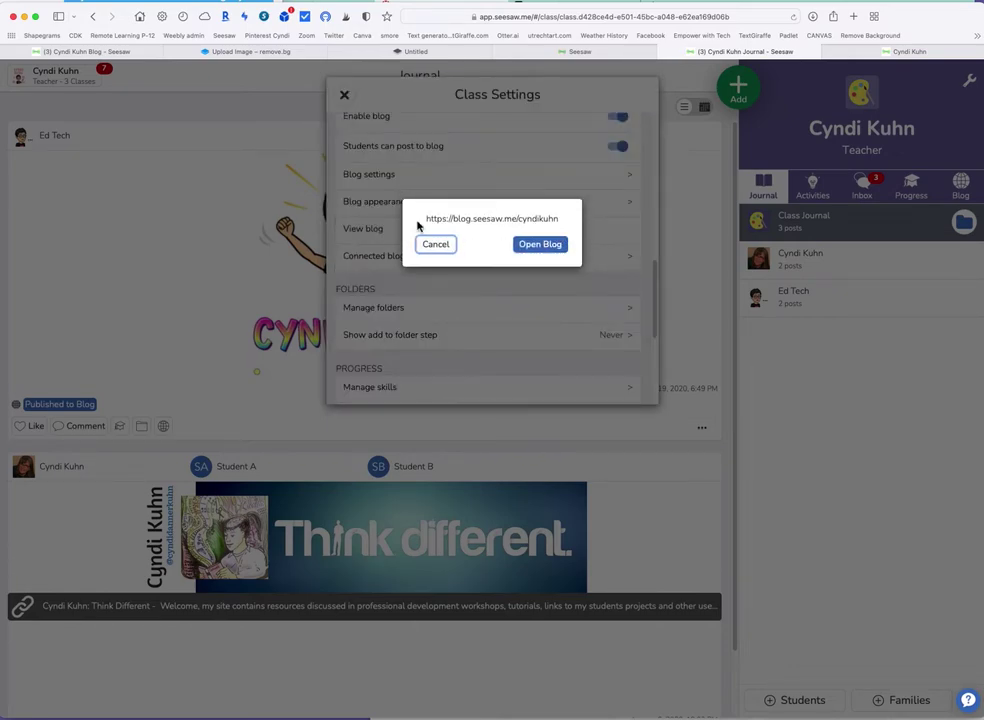
drag(424, 218, 570, 222)
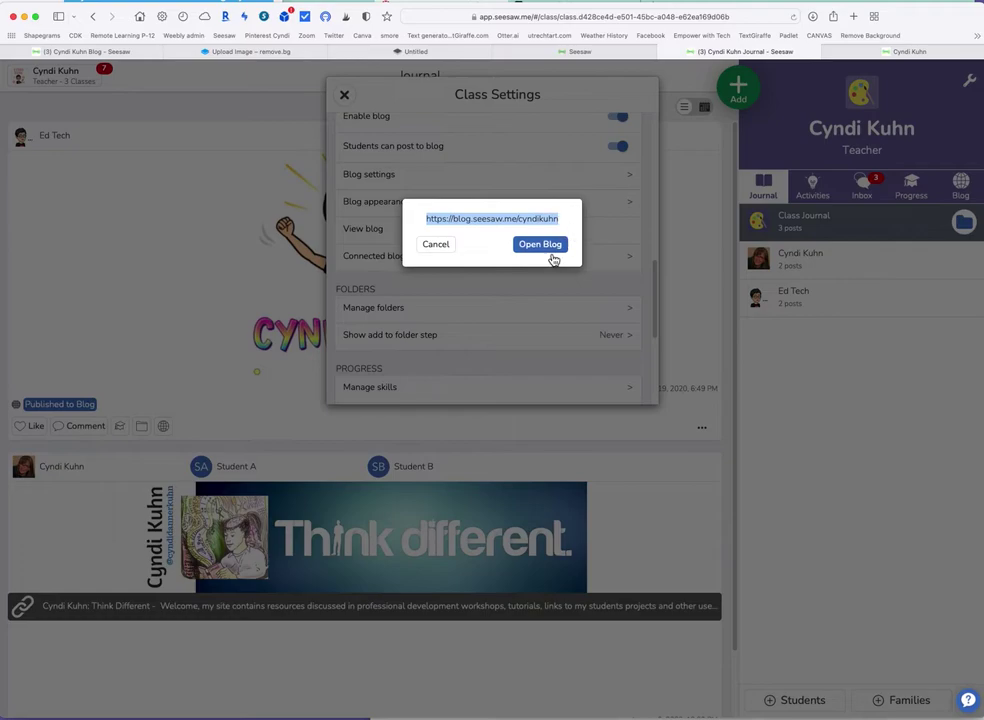
click(436, 245)
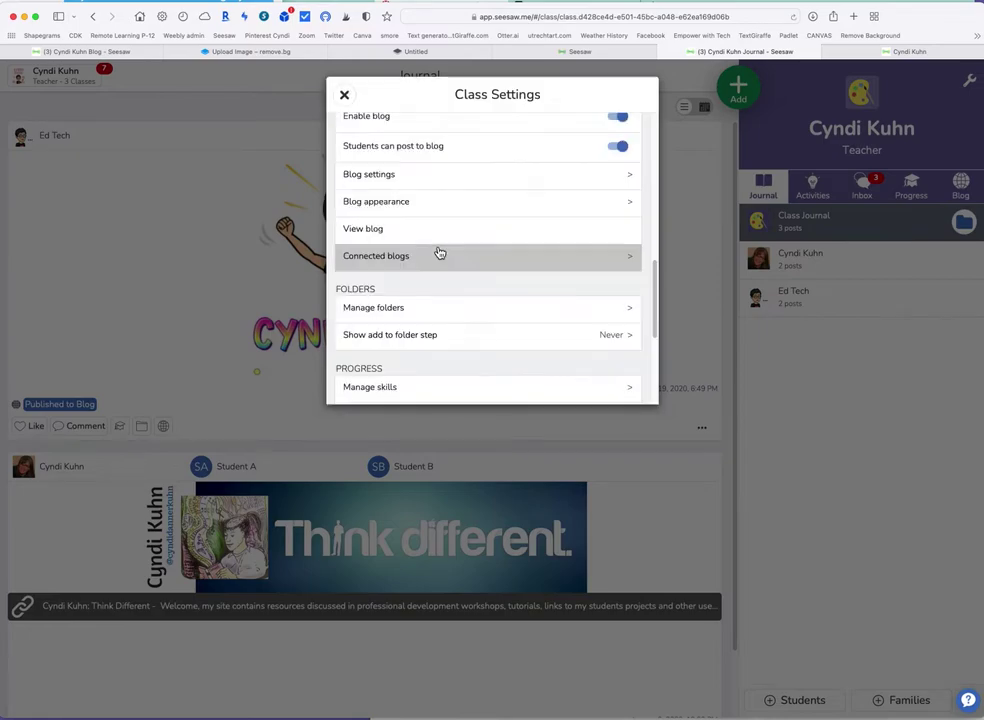
click(345, 96)
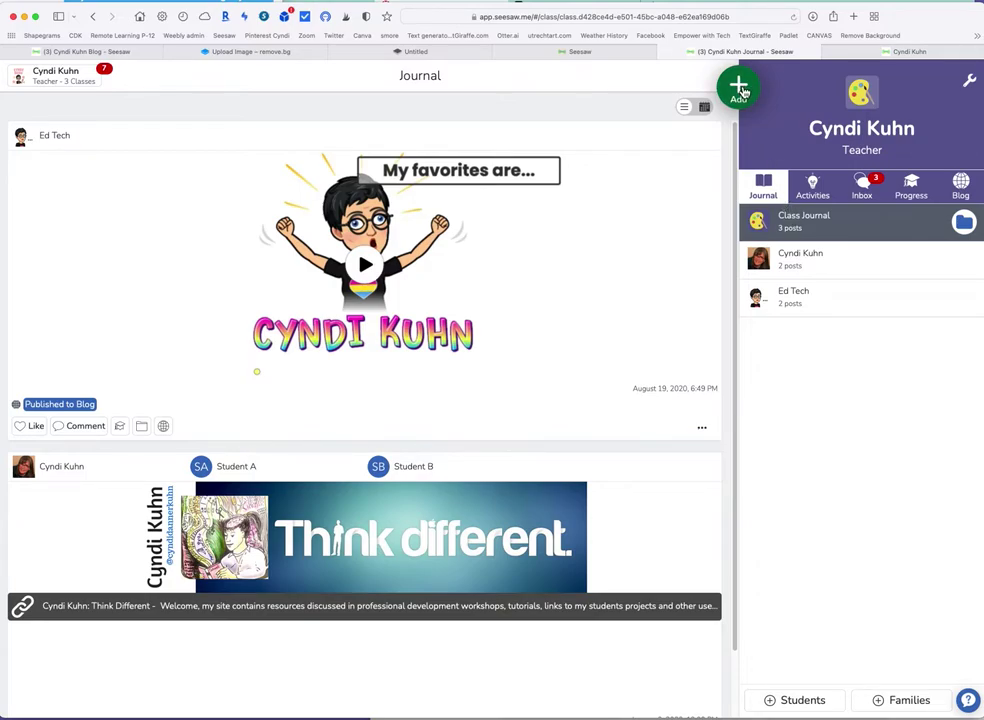
Step: Choose Post Student Work from the green Add menu
click(742, 92)
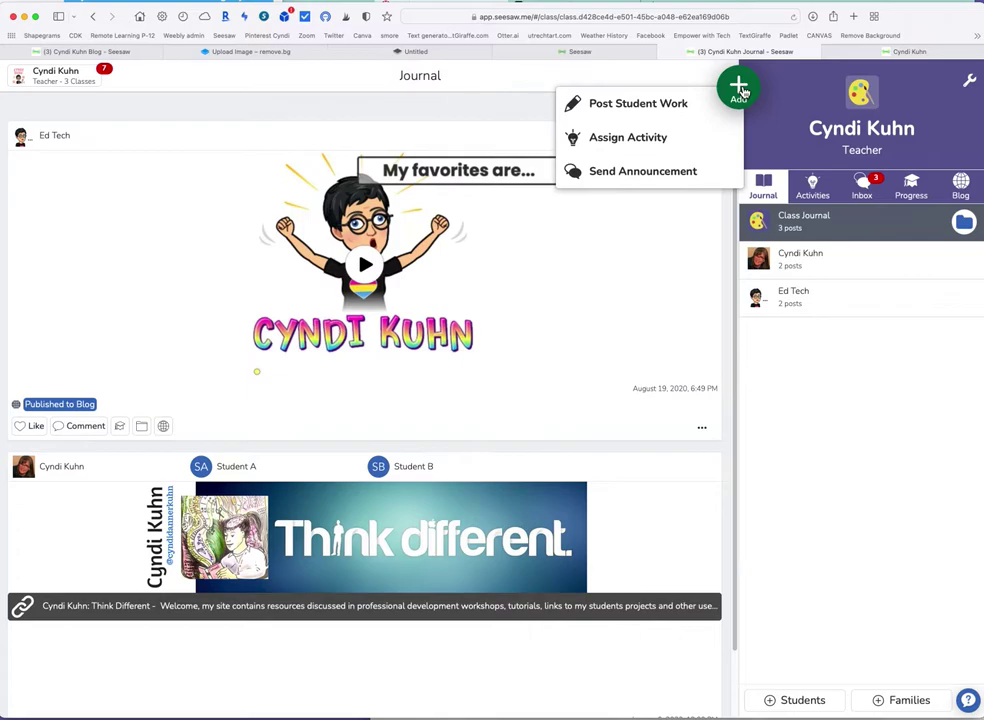
click(658, 107)
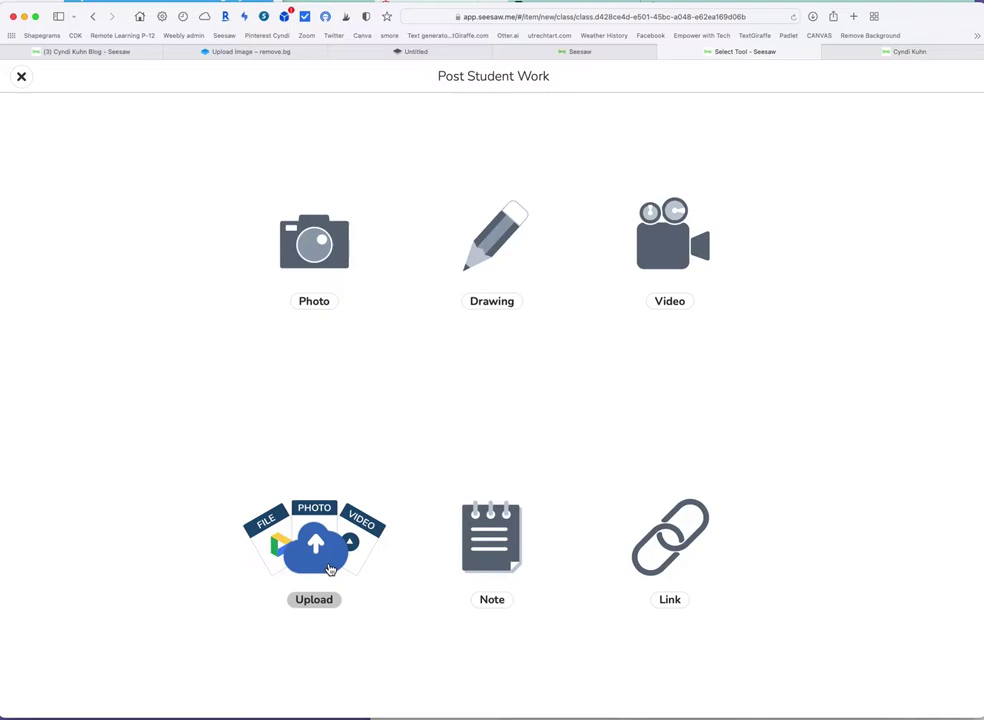
Step: Start a note titled 'this is my title' and type the reflection line below it
click(503, 557)
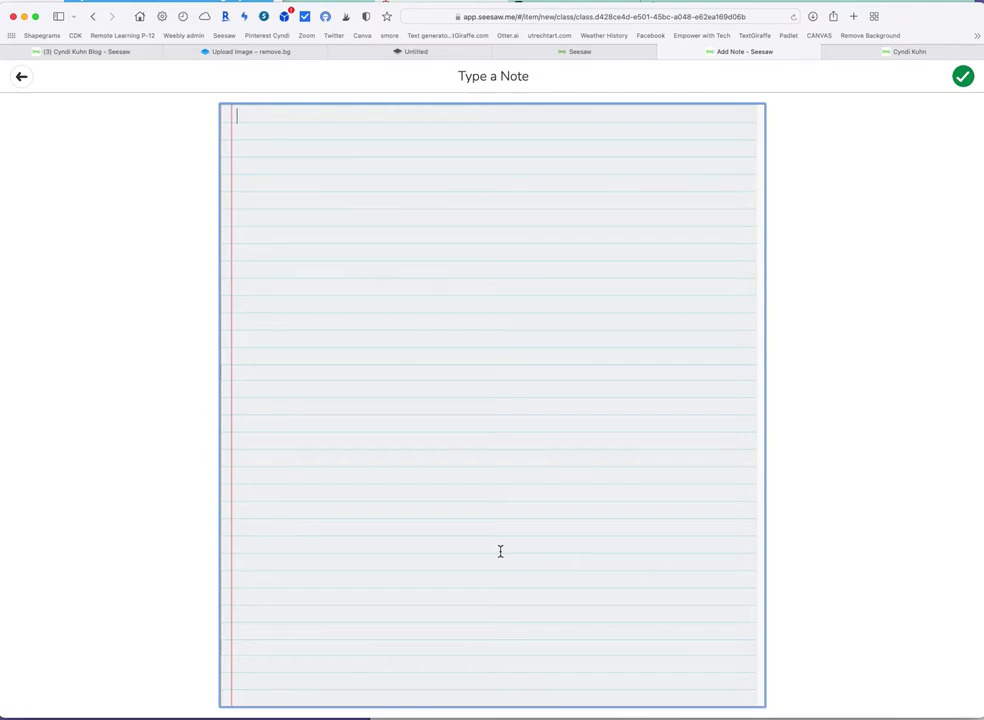
text(this is my tile)
key(BackSpace)
text(tl)
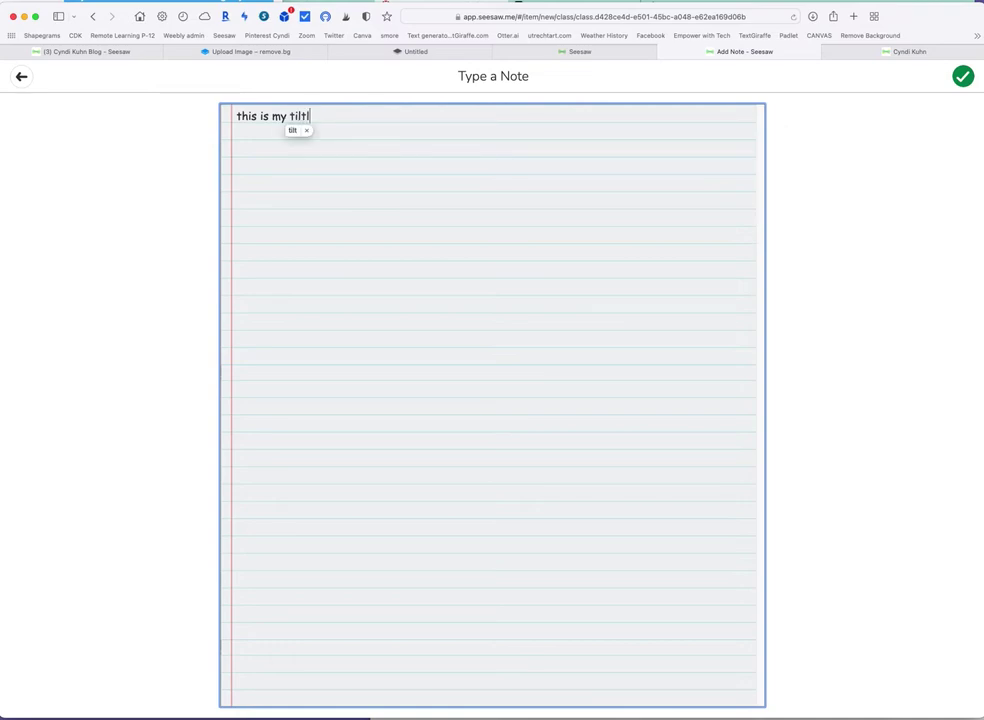
key(BackSpace)
key(BackSpace)
text(tle)
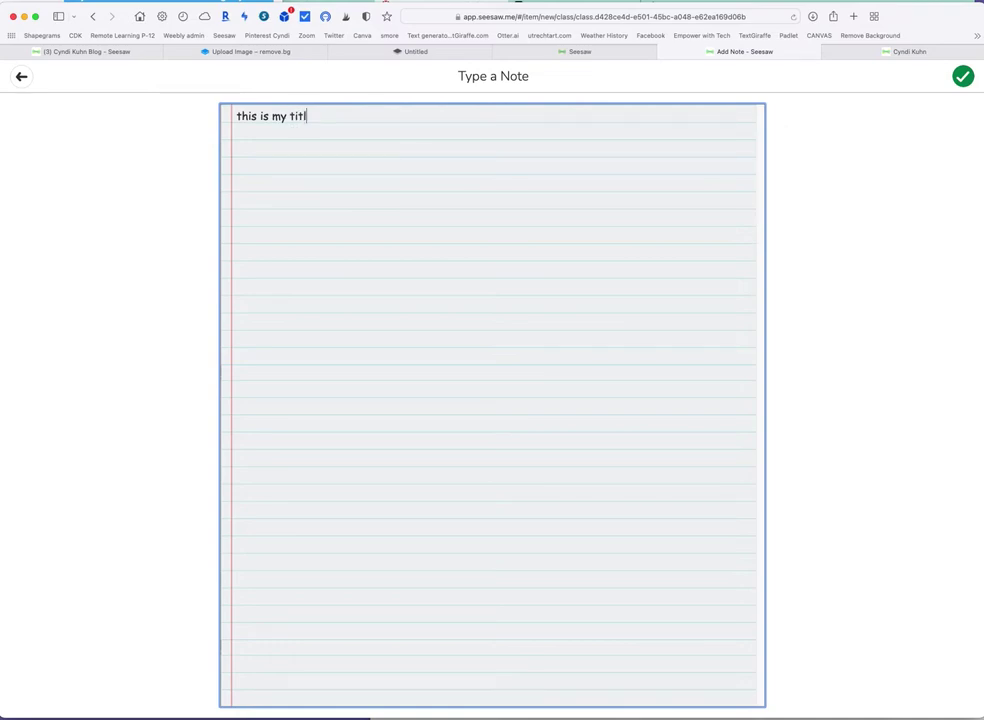
key(Return)
text(and begins ti=yp)
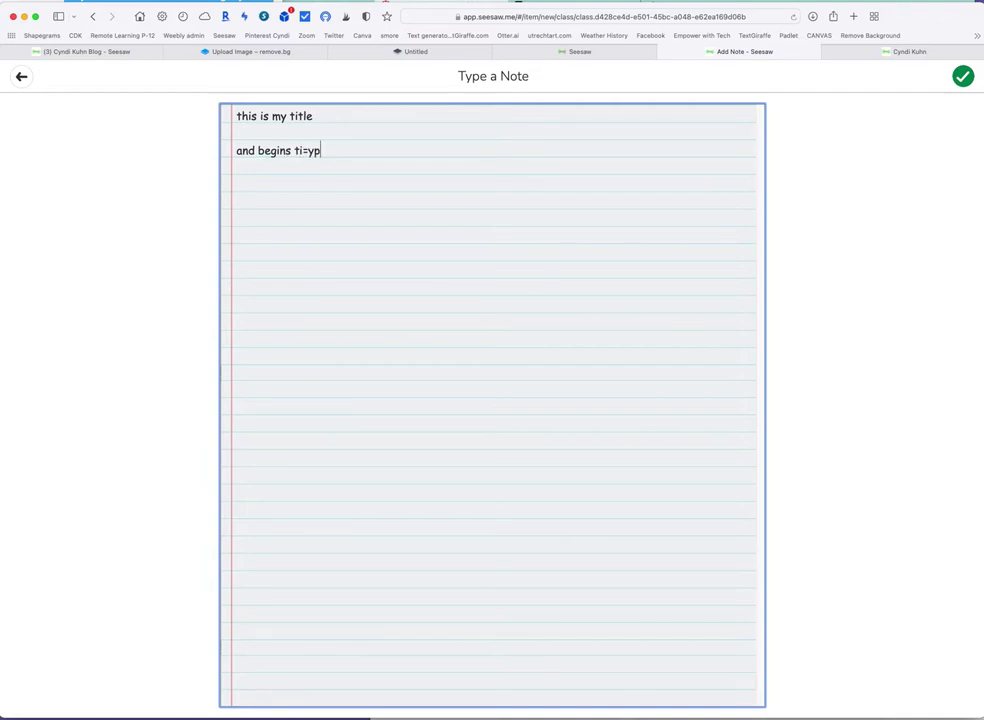
text(refvdlection and so on)
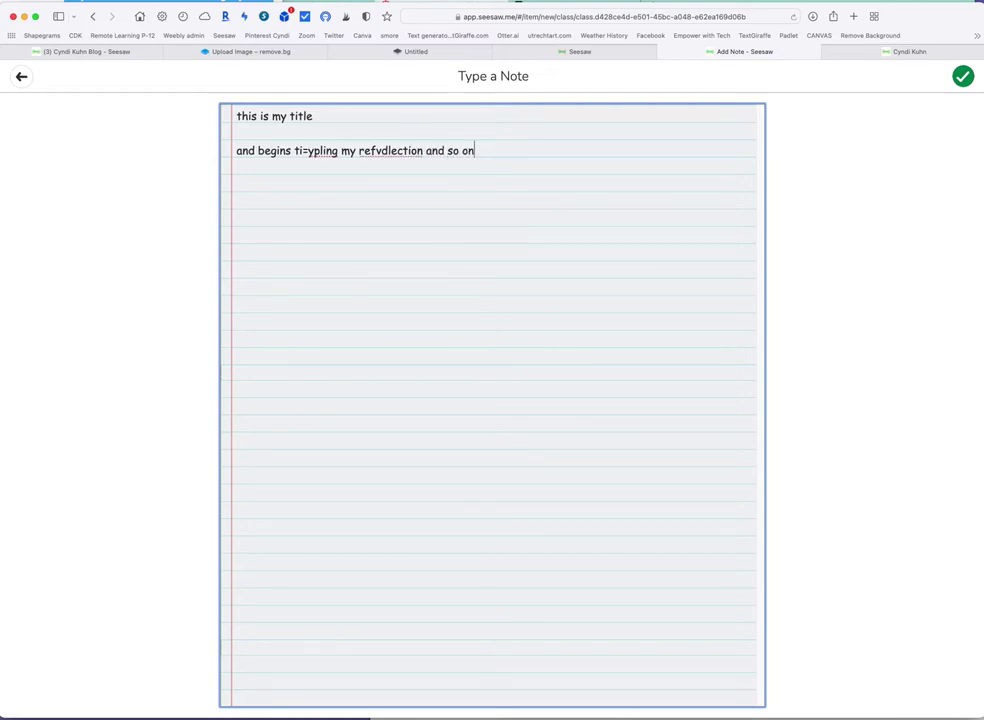
Step: Fix the typos so the line reads 'typing my reflection', then save the note
click(383, 151)
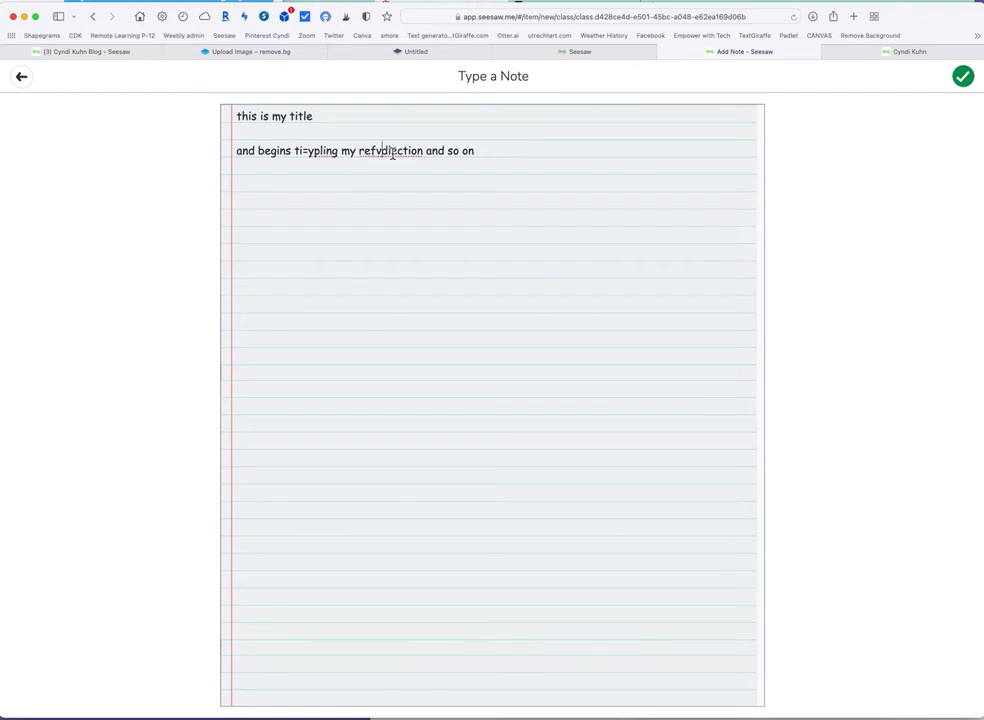
click(390, 151)
key(BackSpace)
key(BackSpace)
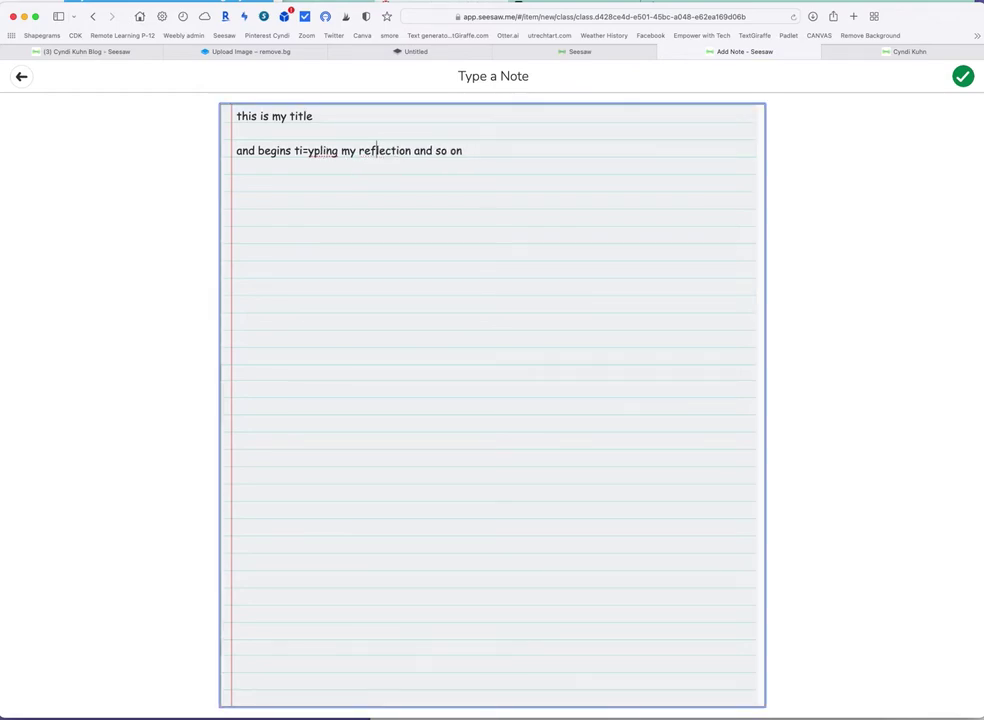
click(308, 152)
key(BackSpace)
key(BackSpace)
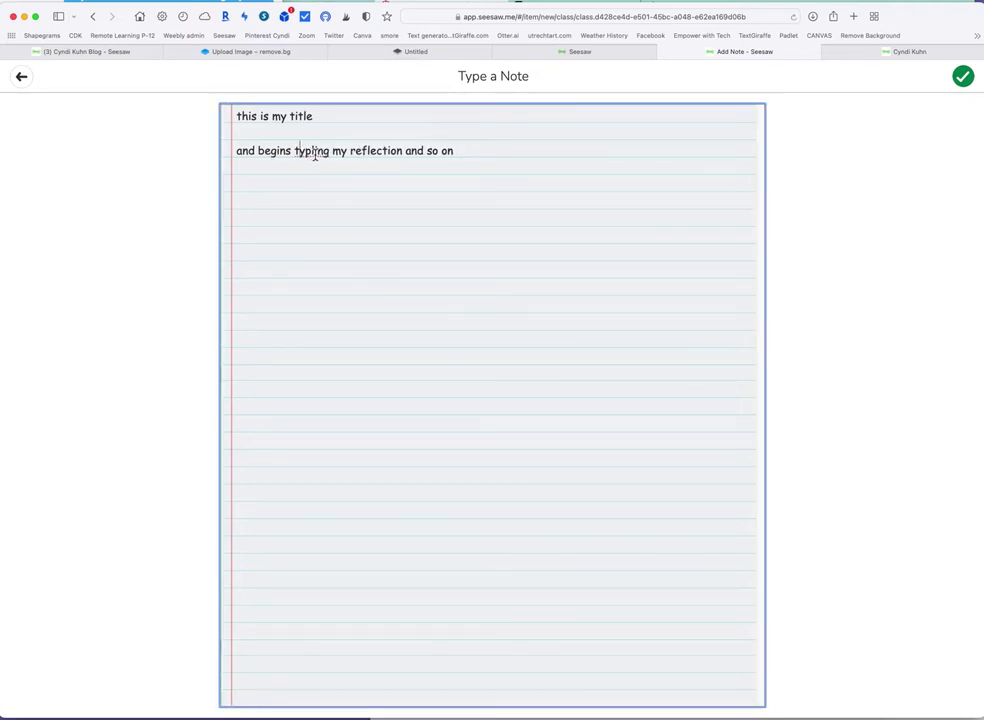
click(315, 152)
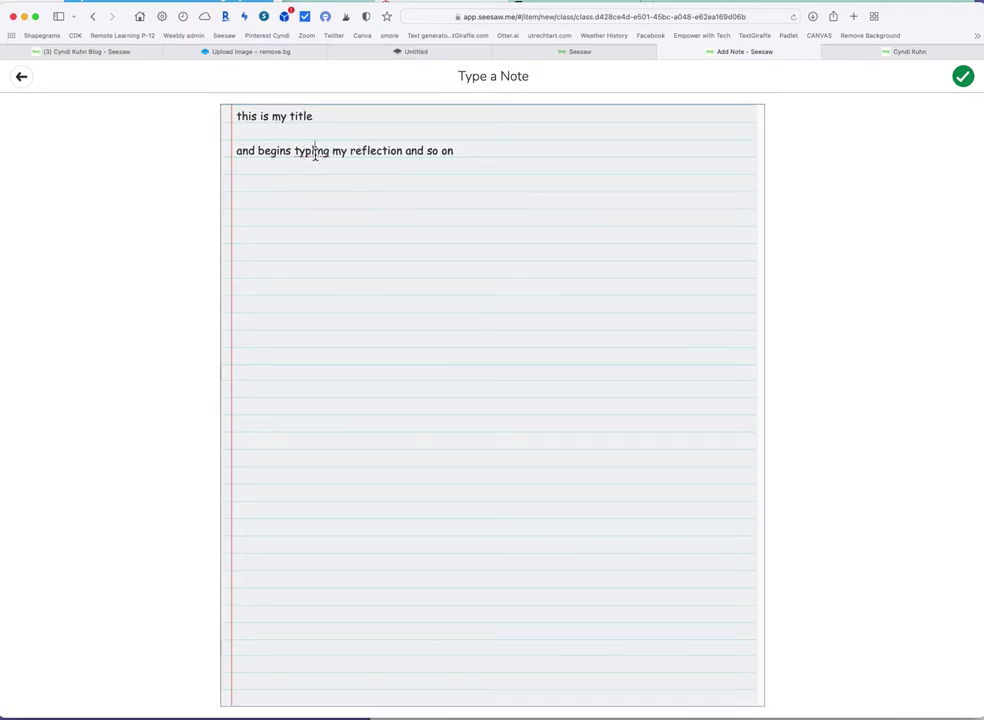
key(BackSpace)
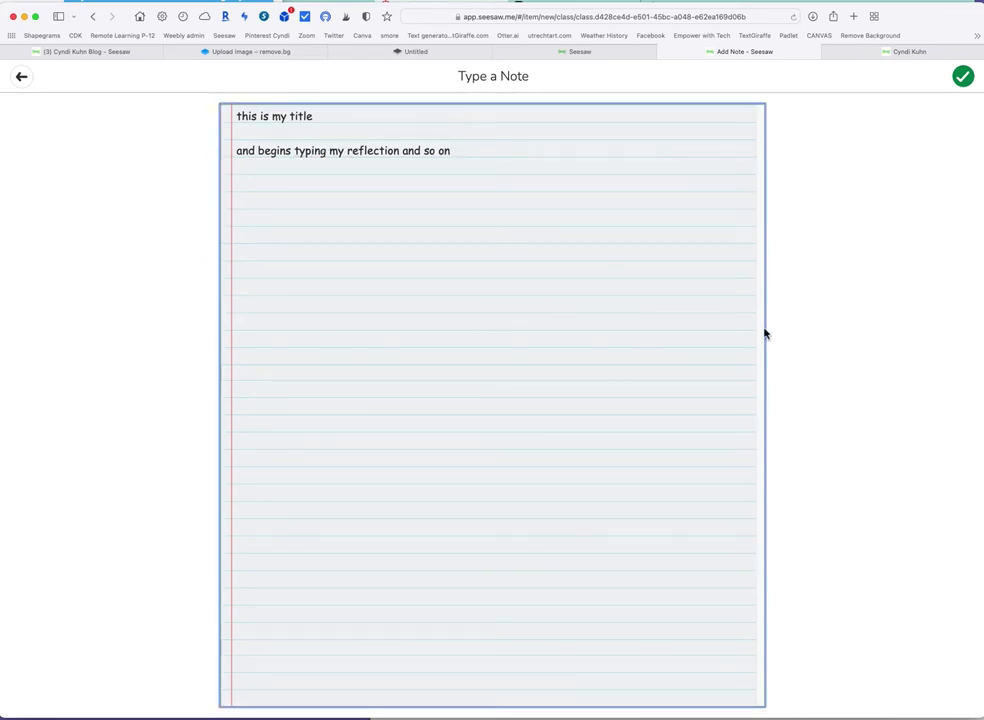
click(966, 80)
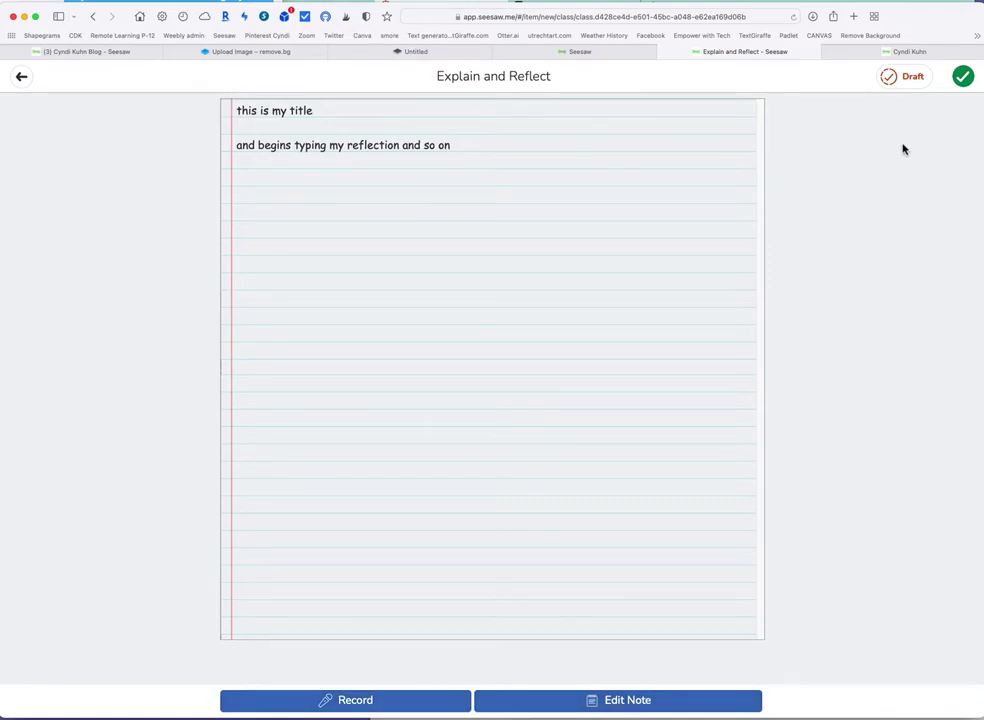
Step: Tag the note to All Students and post it to the class journal
click(964, 78)
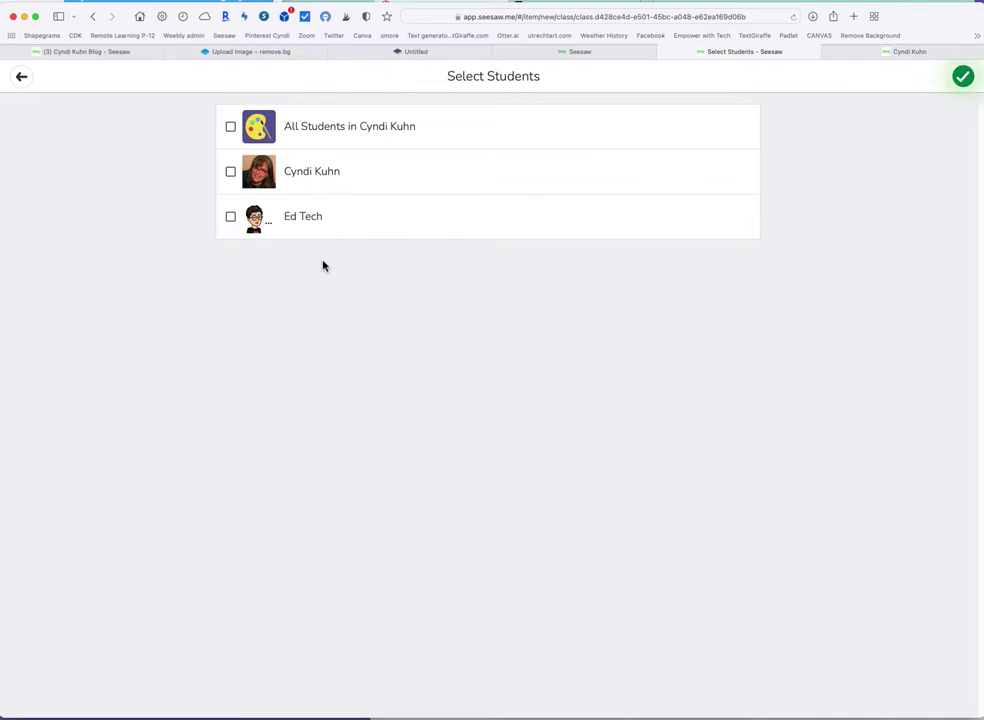
click(231, 127)
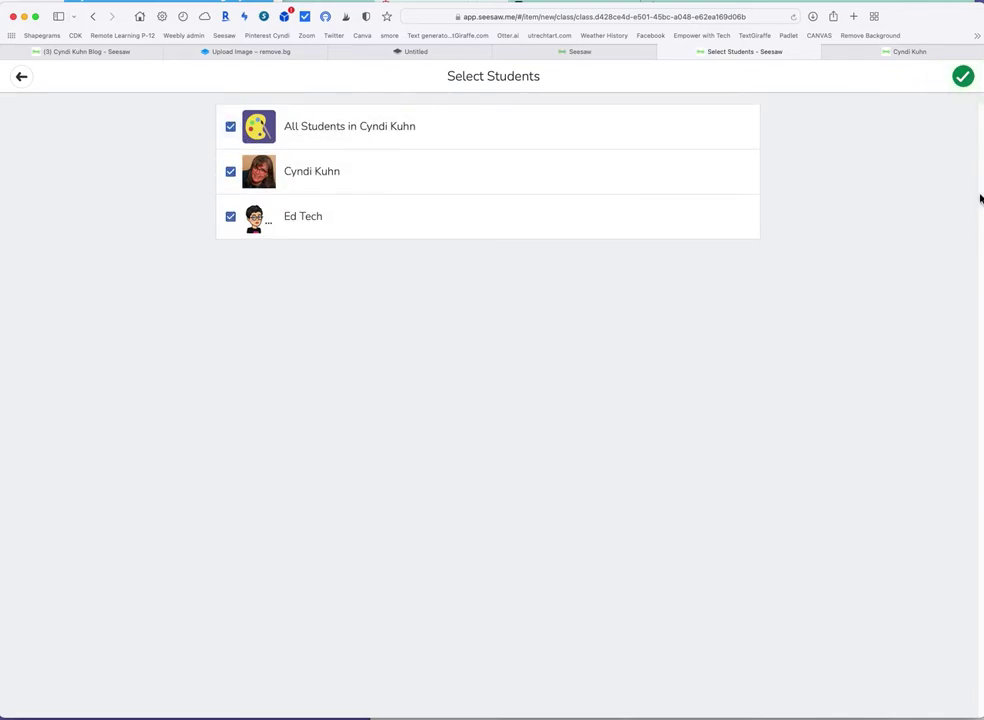
click(965, 87)
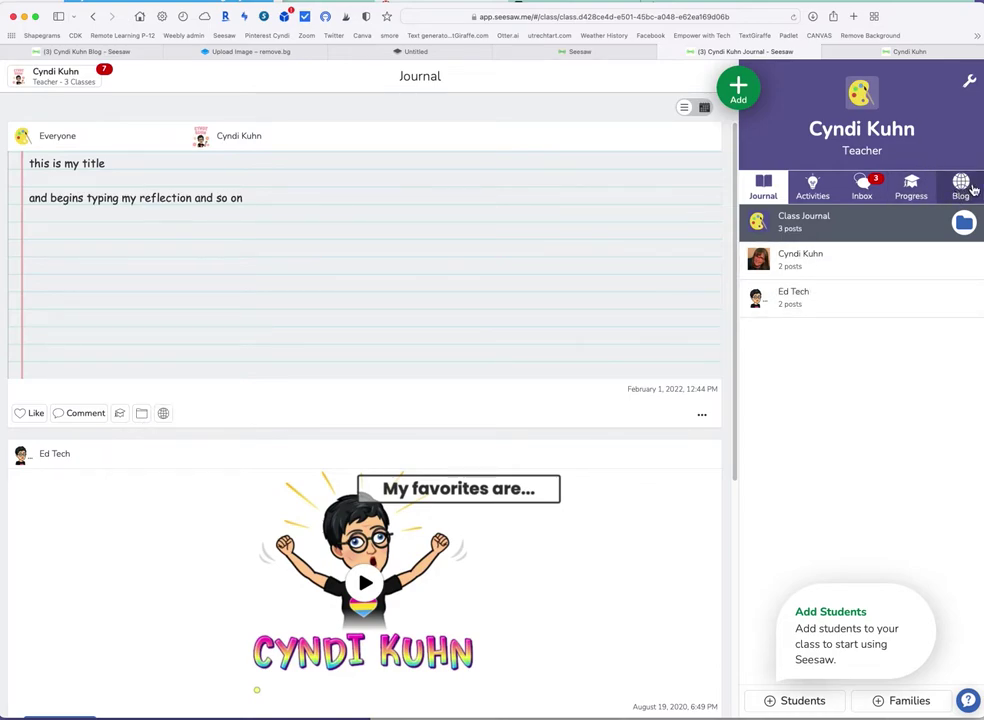
Step: Publish the note post to the class blog and open the Blog view
click(165, 414)
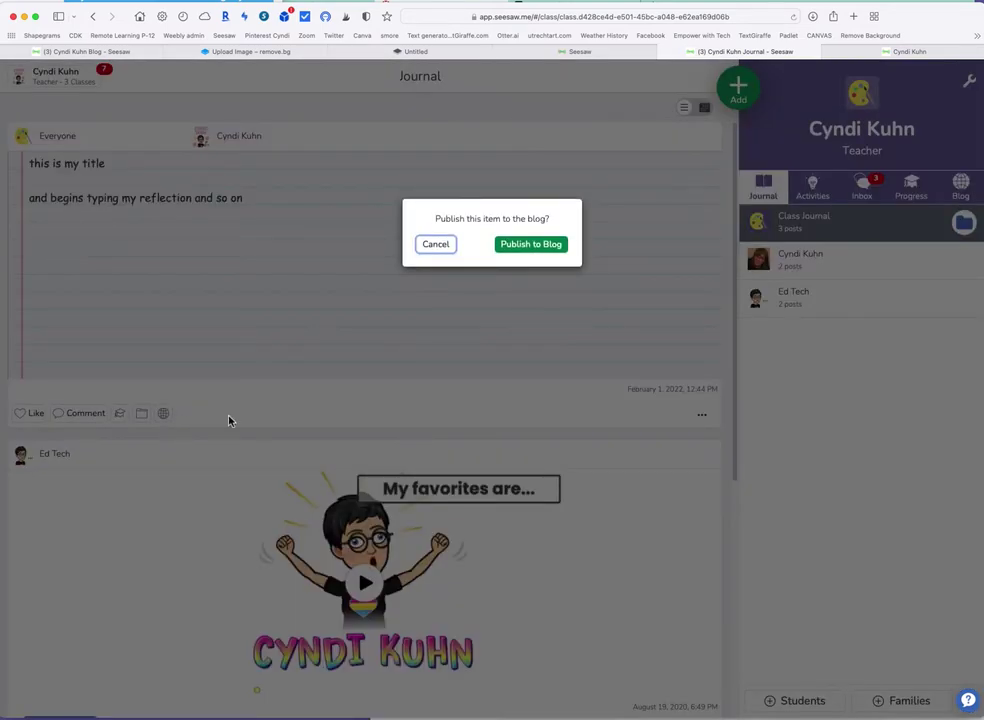
click(536, 248)
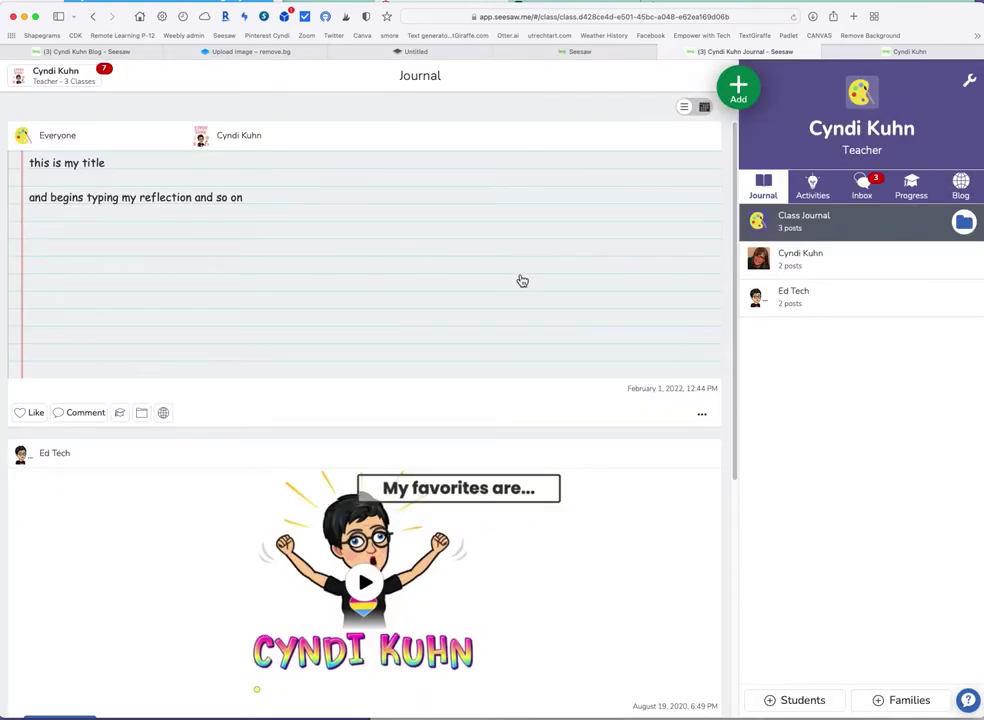
click(963, 188)
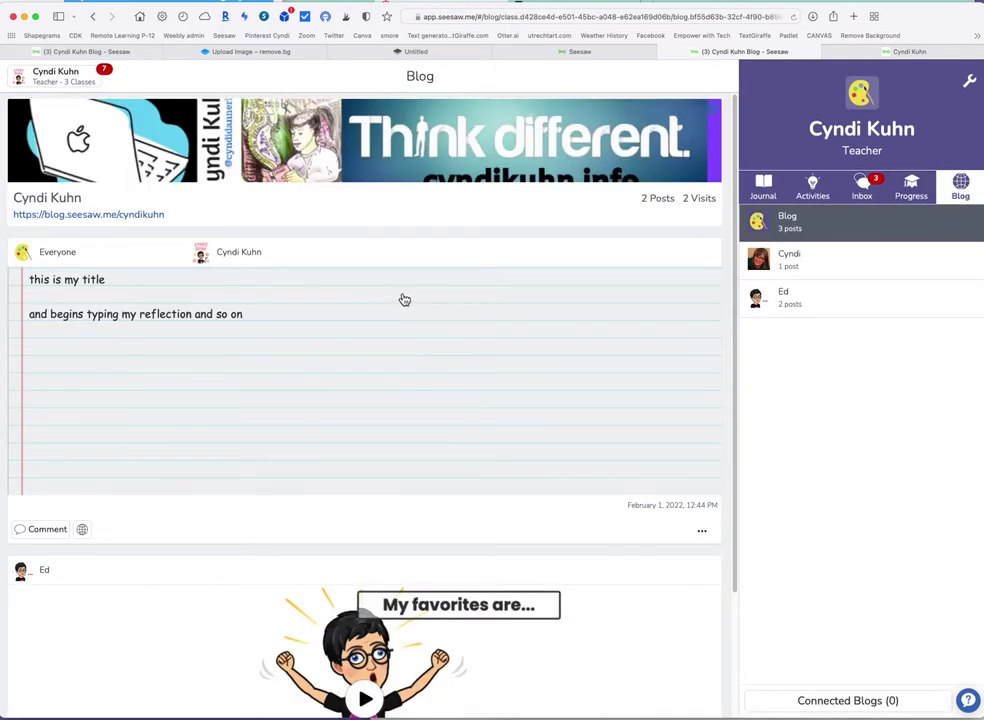
Step: Copy the public blog address and load it in the browser's address bar
drag(198, 219, 13, 217)
key(super+c)
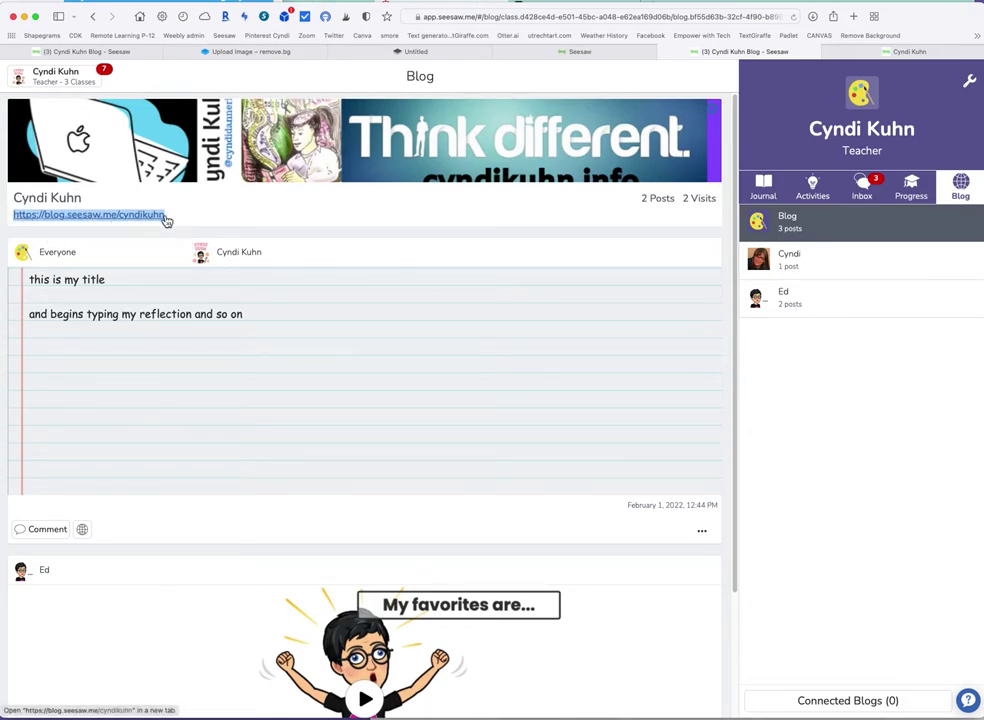
click(537, 18)
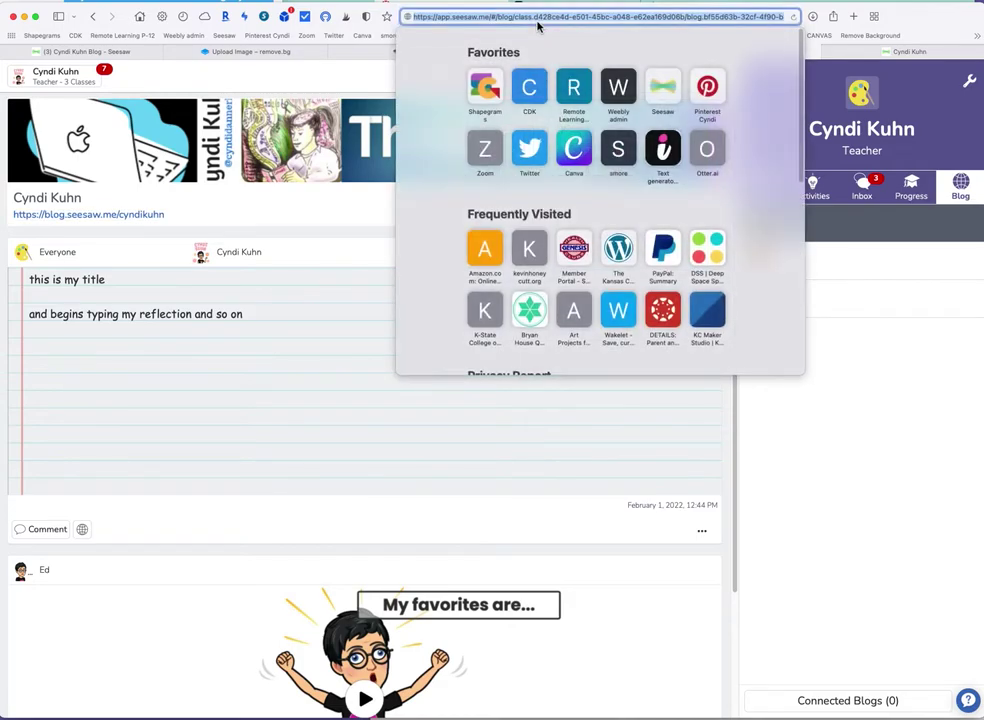
key(super+v)
key(Return)
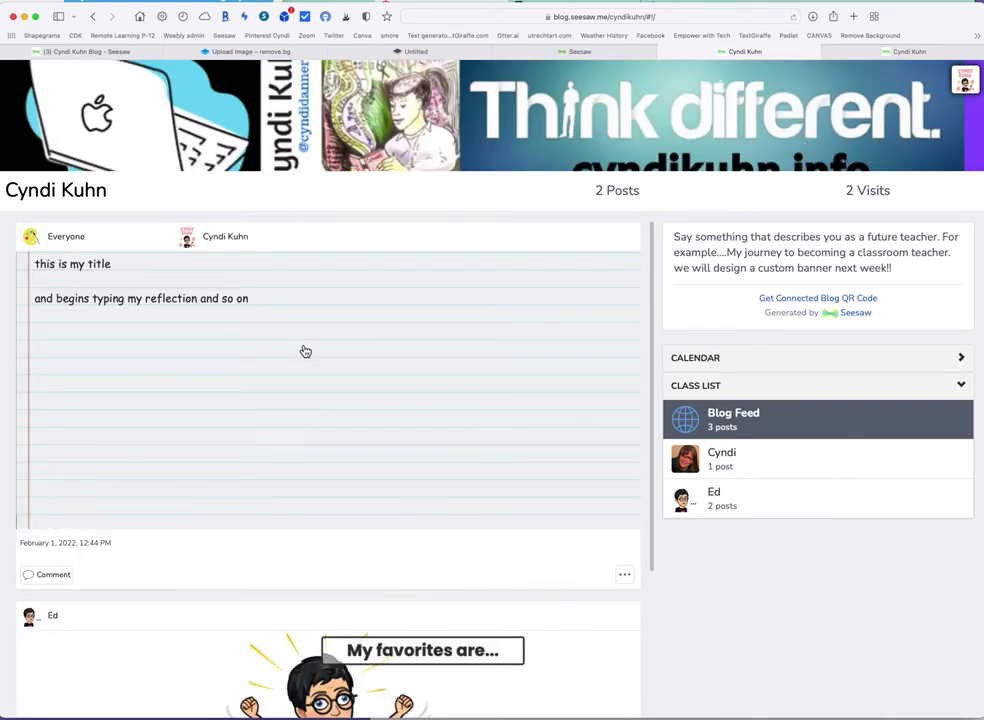
click(529, 18)
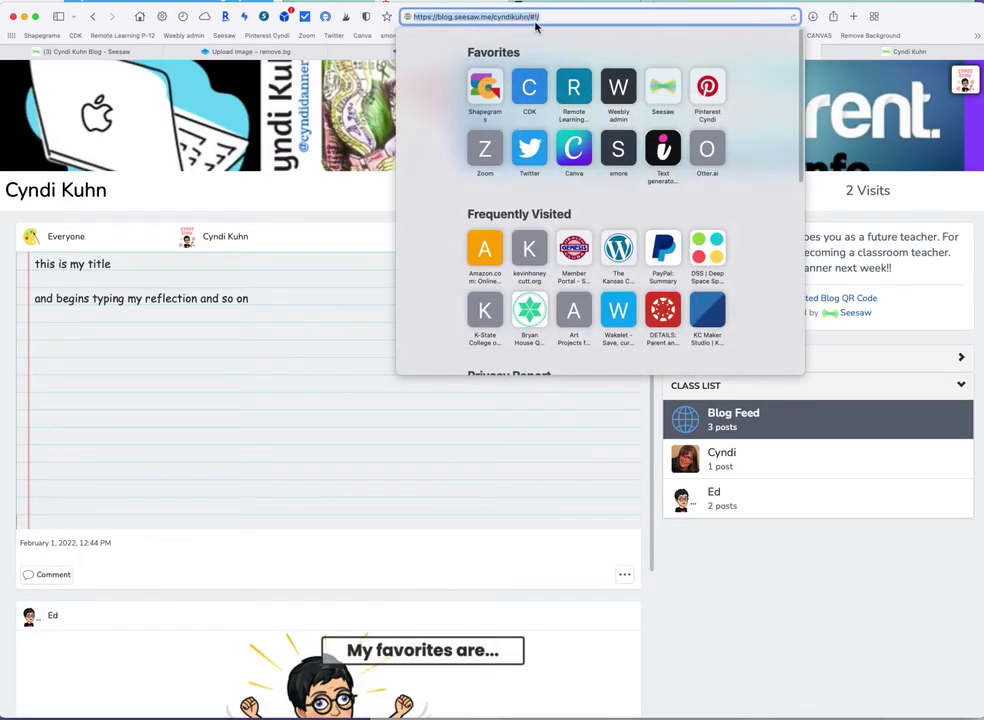
key(Escape)
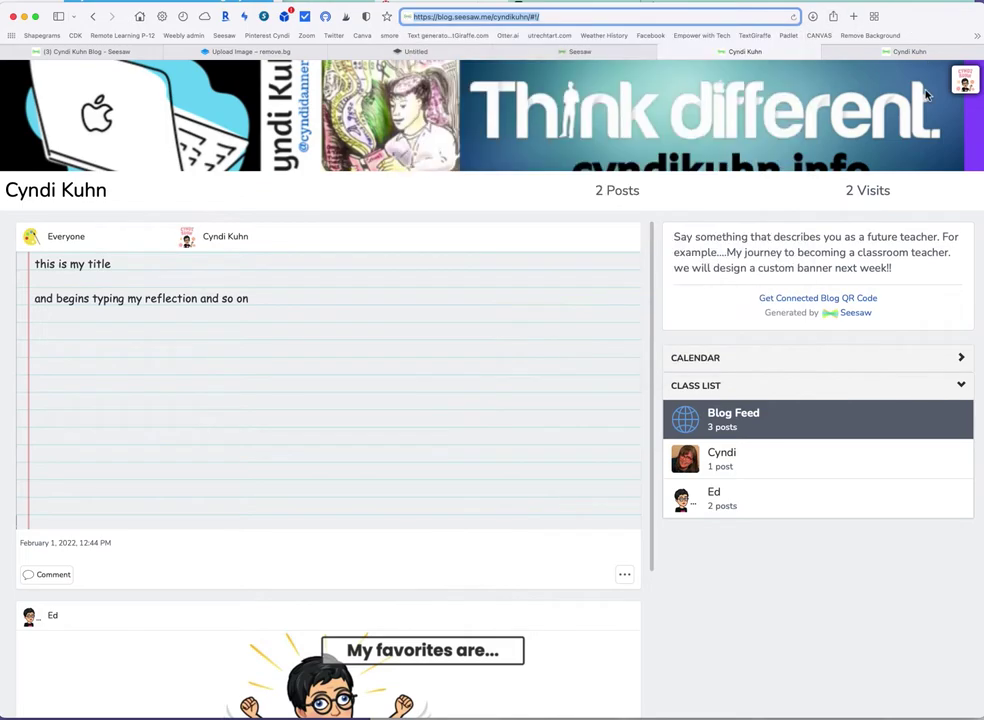
click(567, 51)
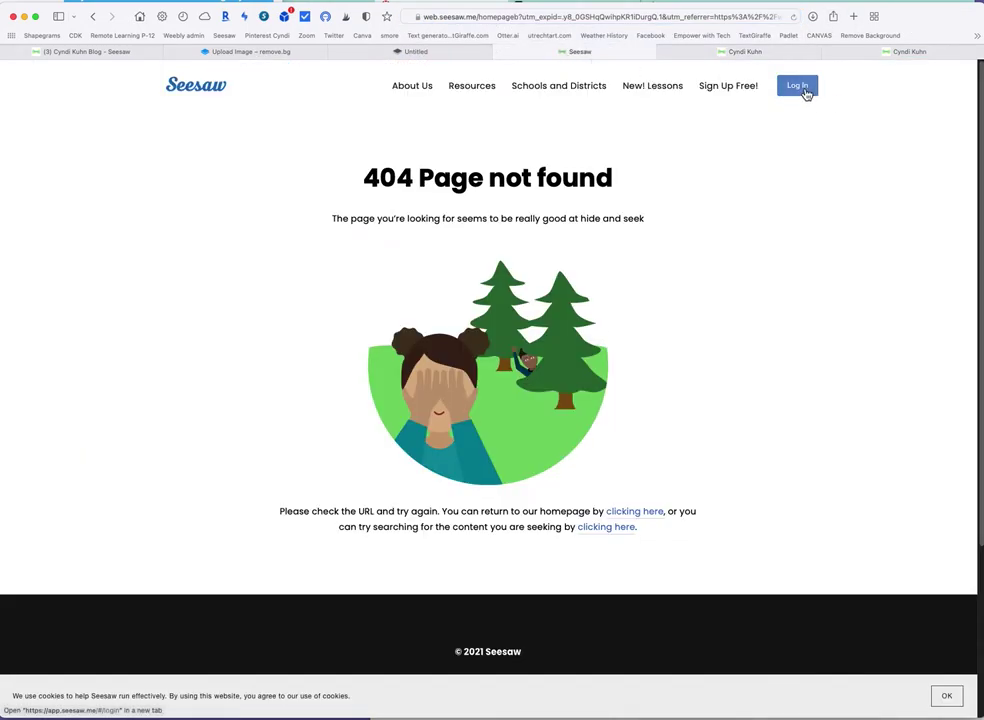
Step: Return to the Seesaw tab and choose Post Student Work from the Add menu
click(783, 56)
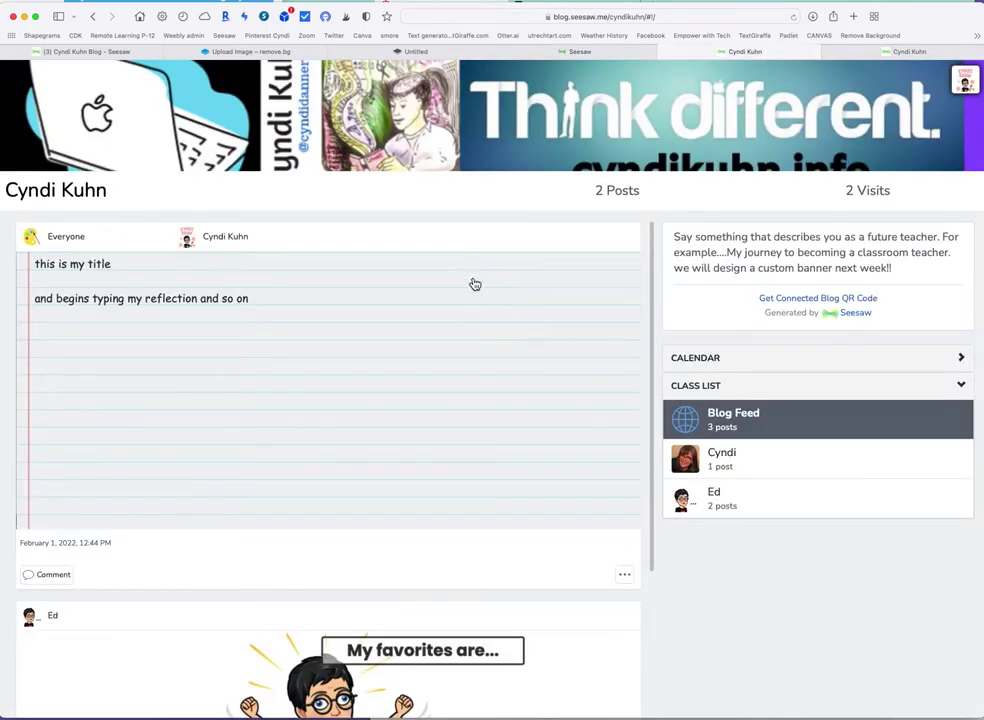
click(582, 52)
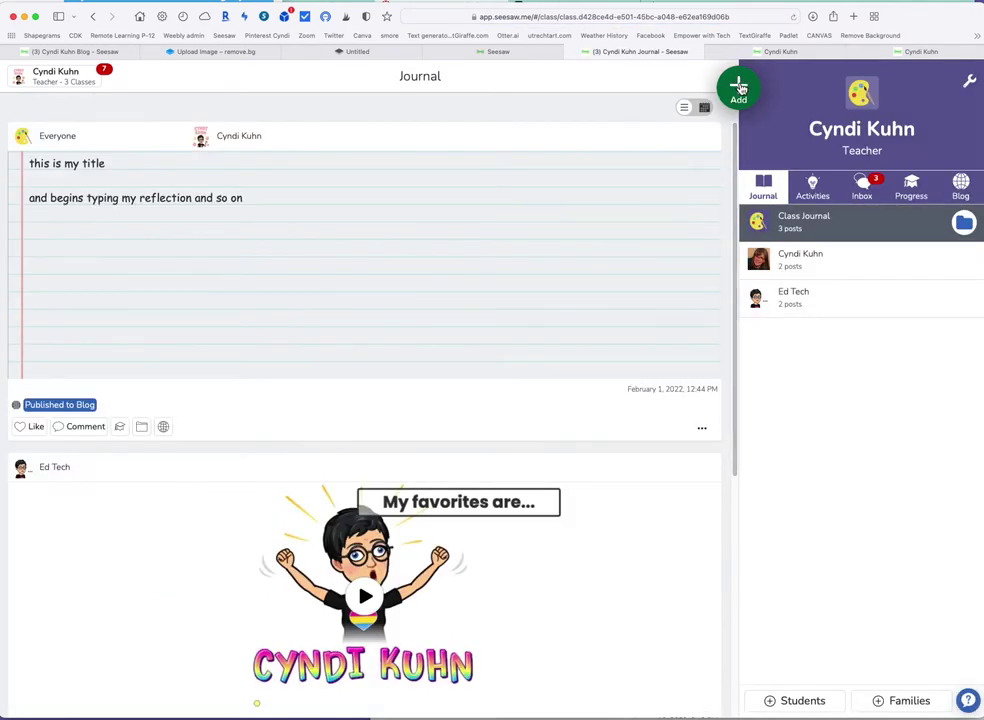
click(738, 88)
click(638, 106)
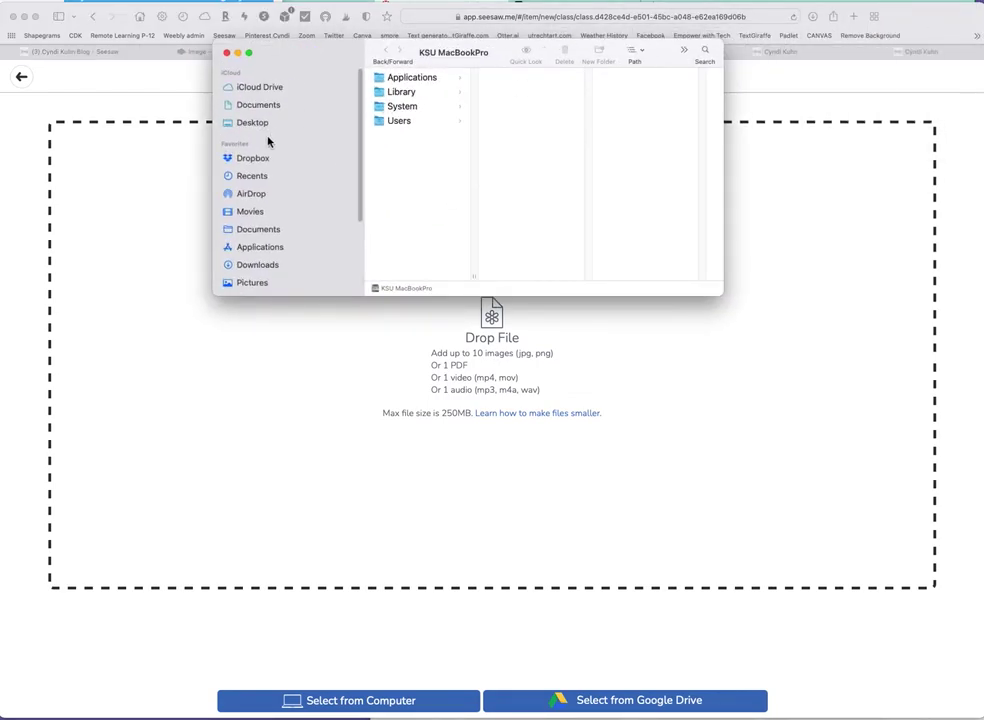
Step: Drag Bob army.png from the Desktop onto Seesaw's Drop File area
click(258, 125)
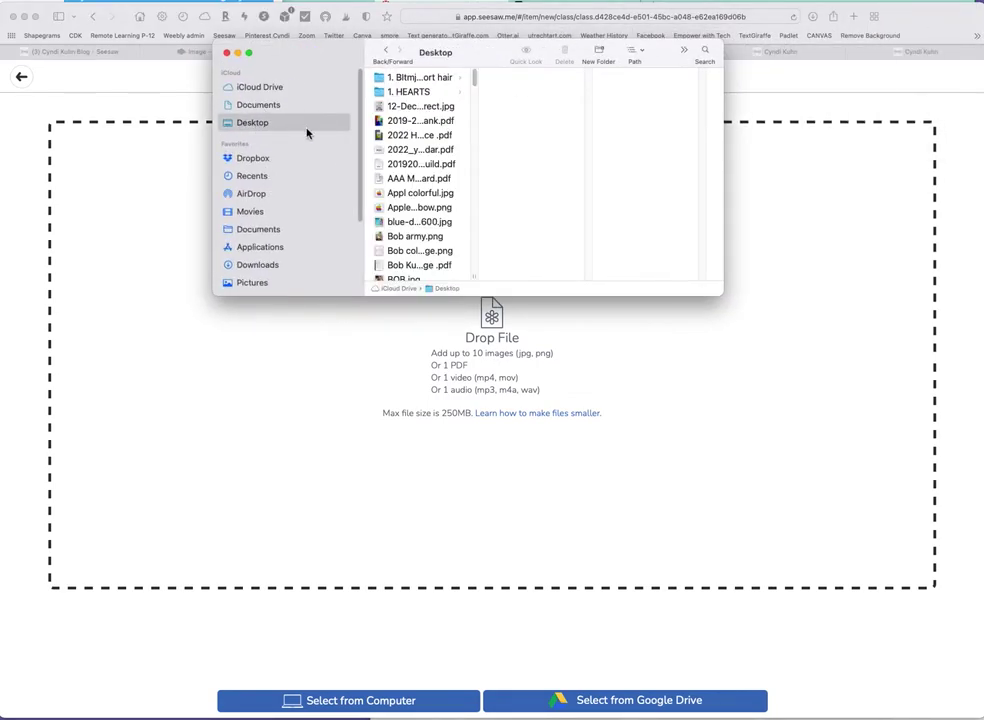
click(408, 121)
click(406, 140)
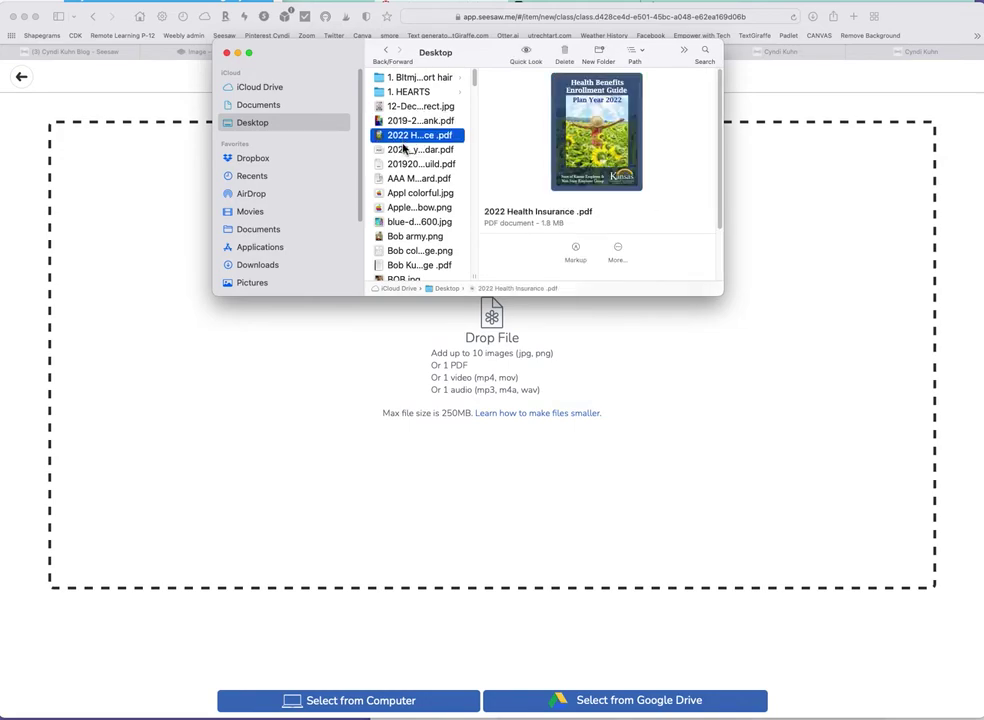
click(380, 240)
drag(380, 240, 498, 345)
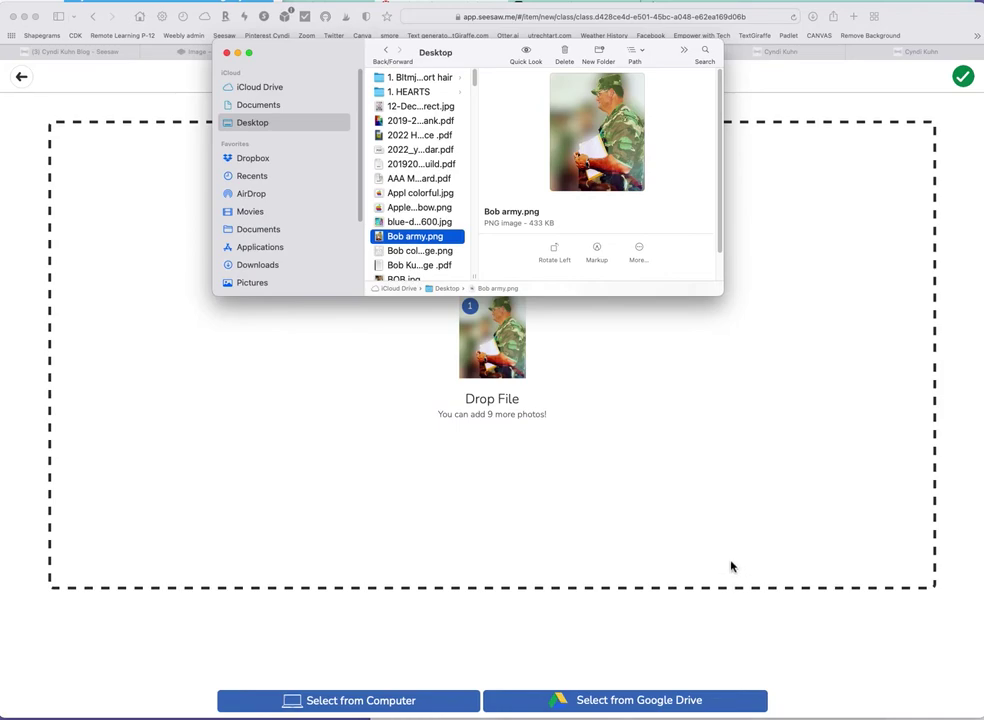
Step: Close all the open Finder windows
click(229, 53)
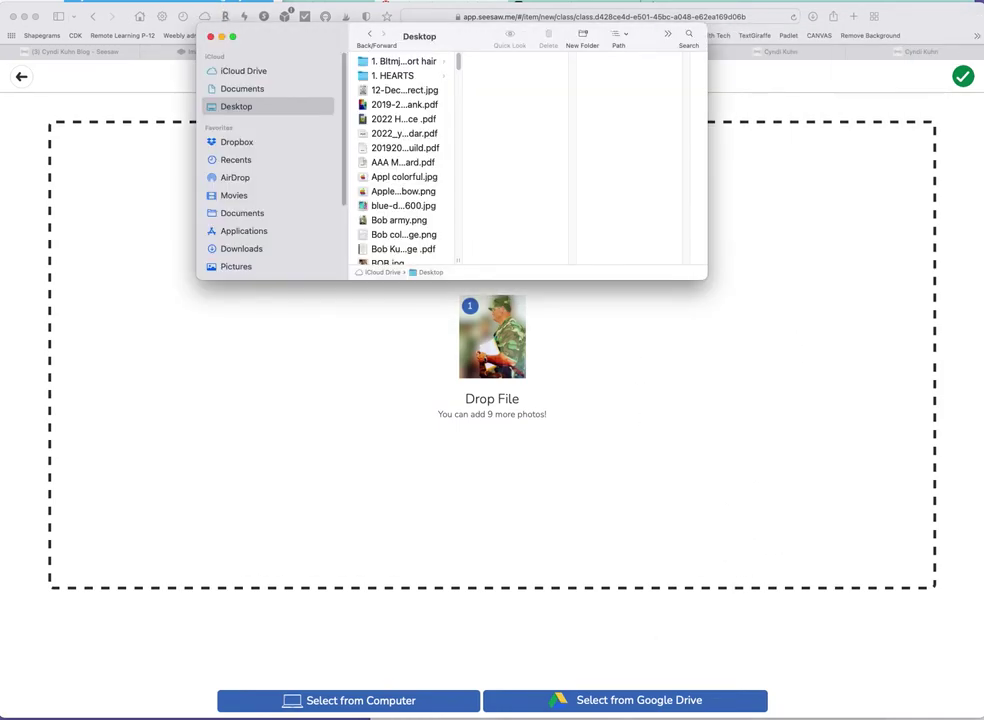
click(210, 36)
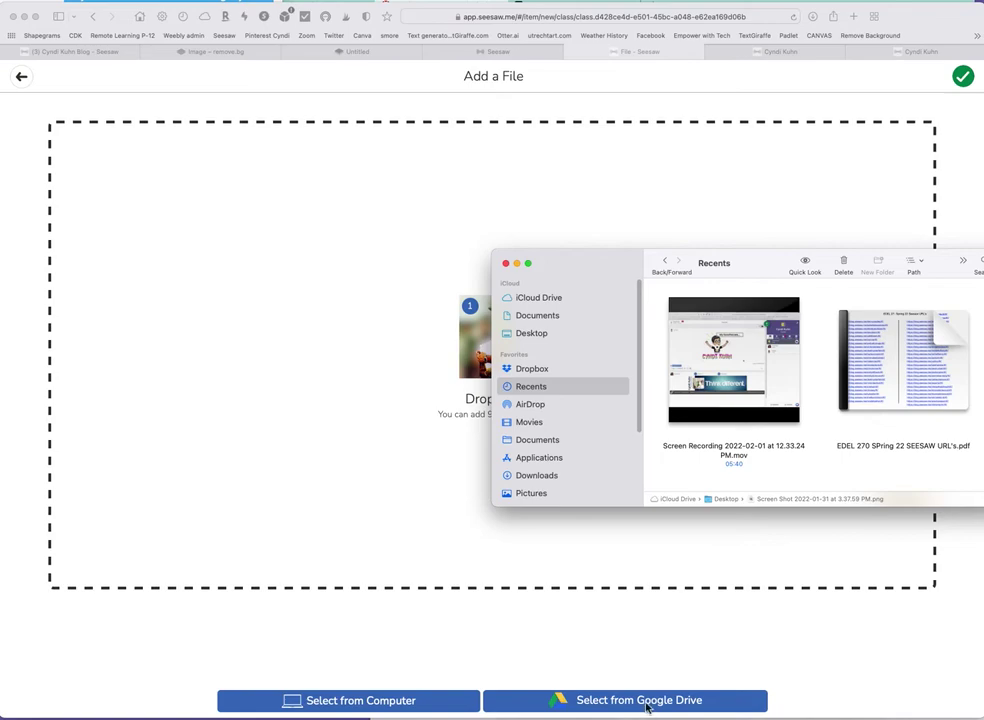
click(506, 263)
click(210, 111)
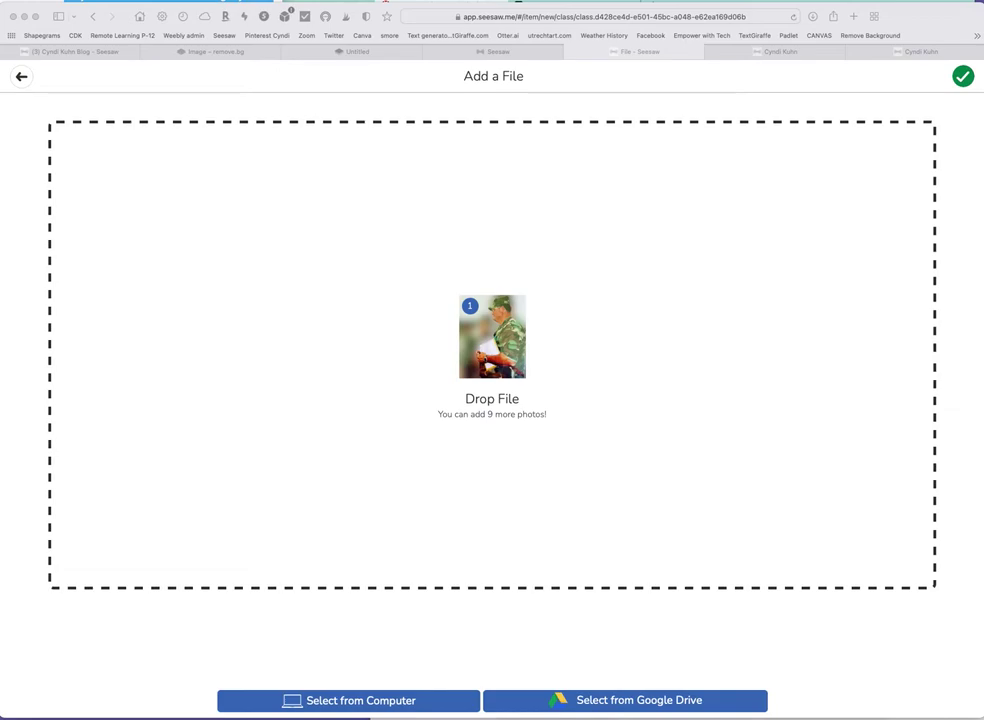
Step: Upload the army photo to the class Journal tagged for All Students
click(962, 80)
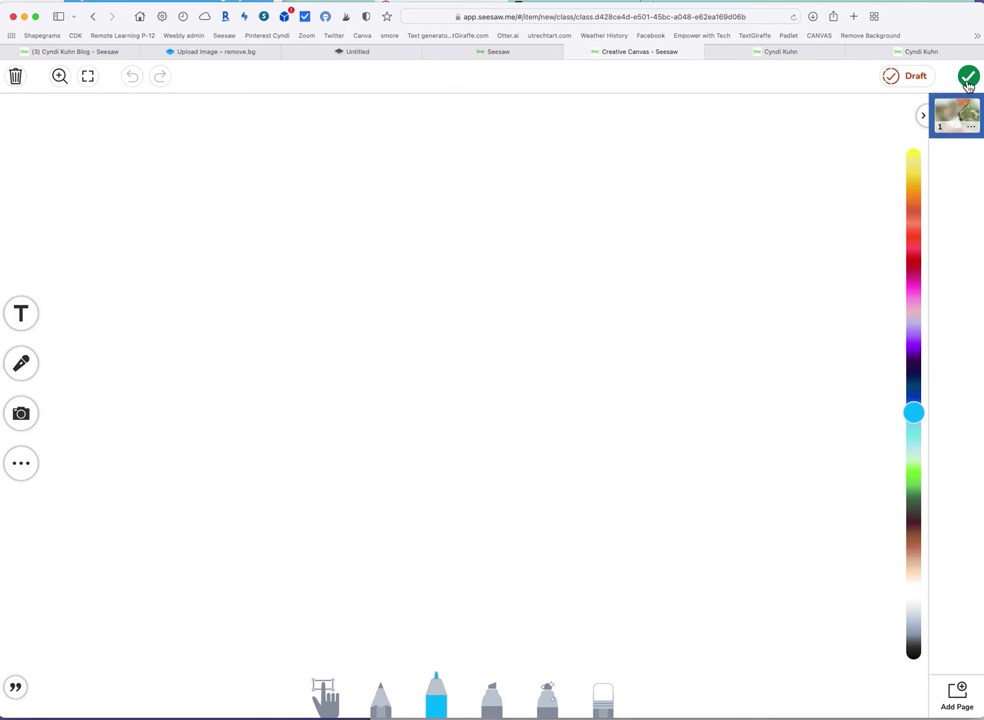
click(967, 80)
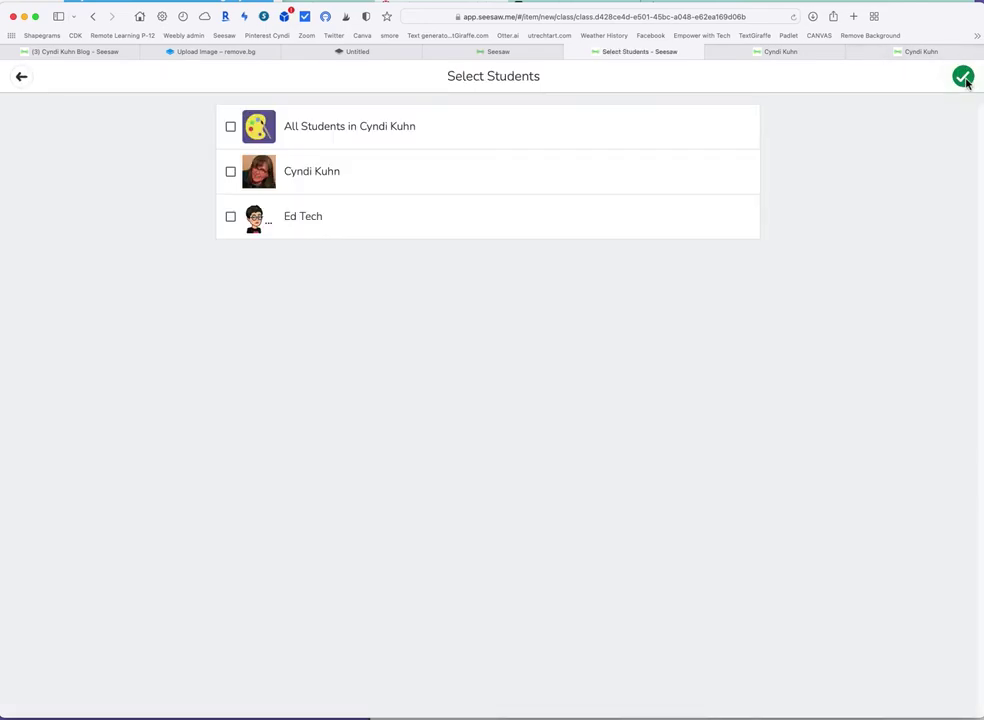
click(230, 126)
click(961, 80)
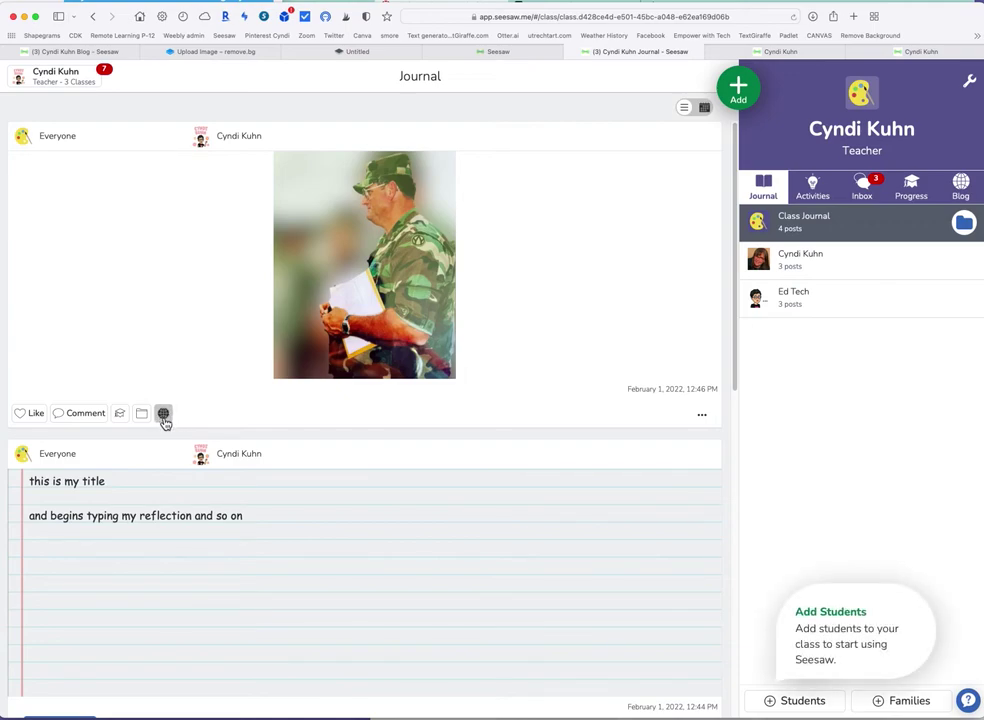
click(91, 420)
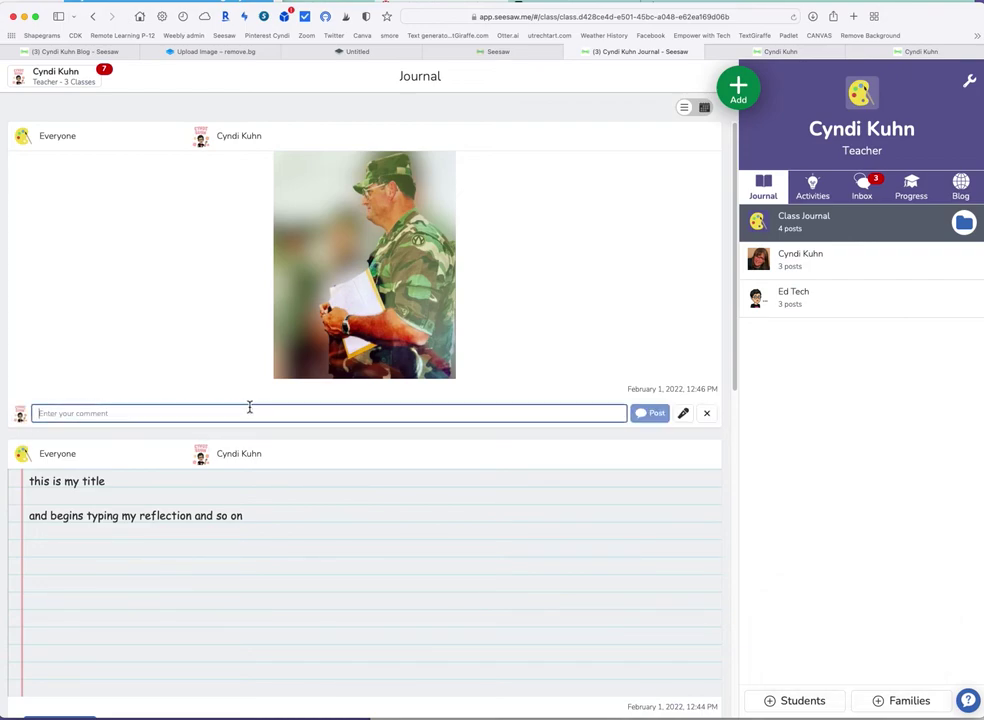
Step: Post the comment 'my project from the assignment' under the army photo
text(my project from the)
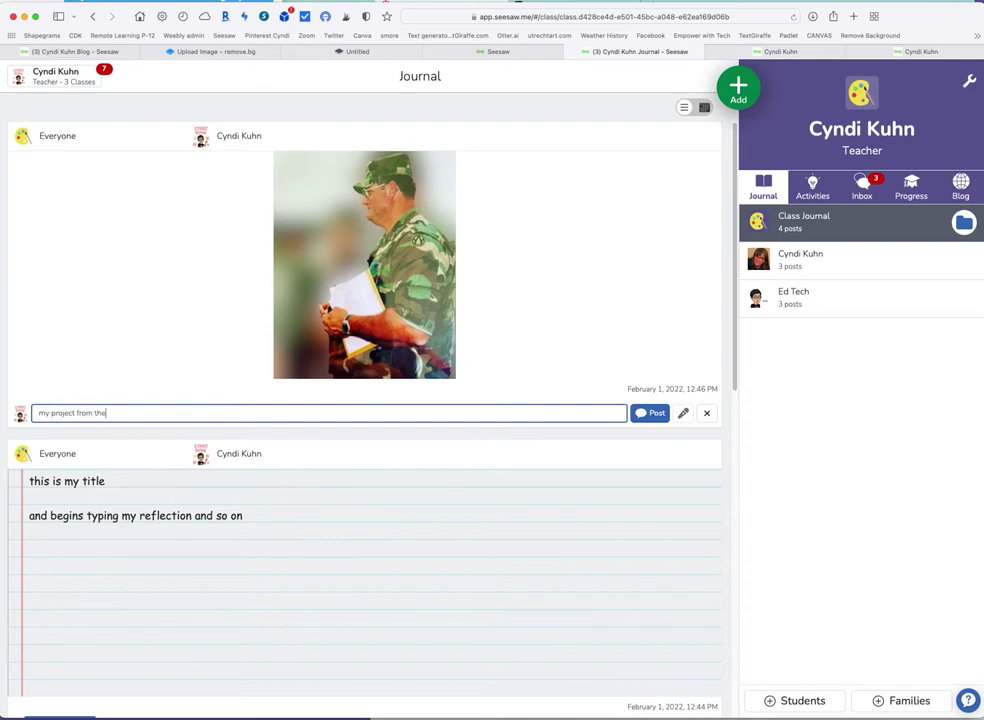
text(nt)
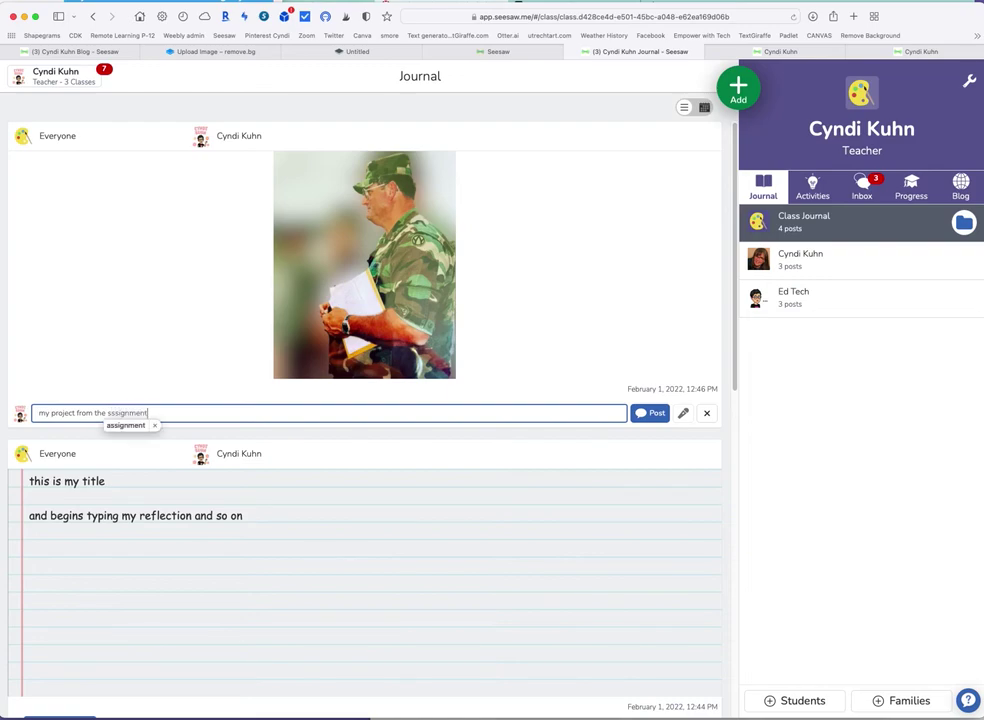
click(114, 429)
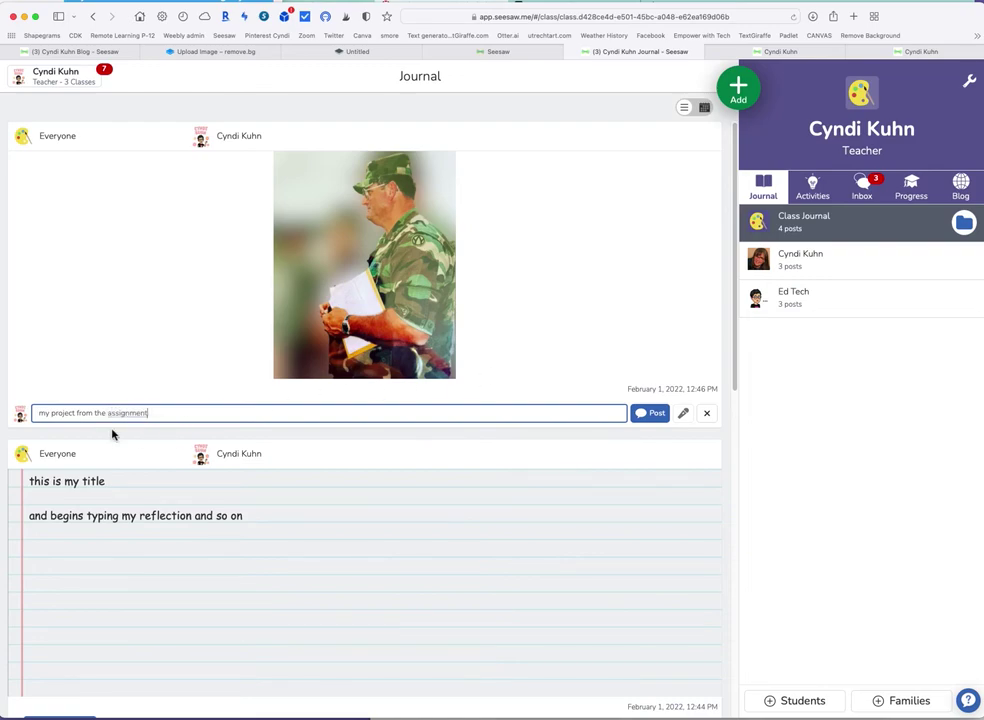
click(652, 418)
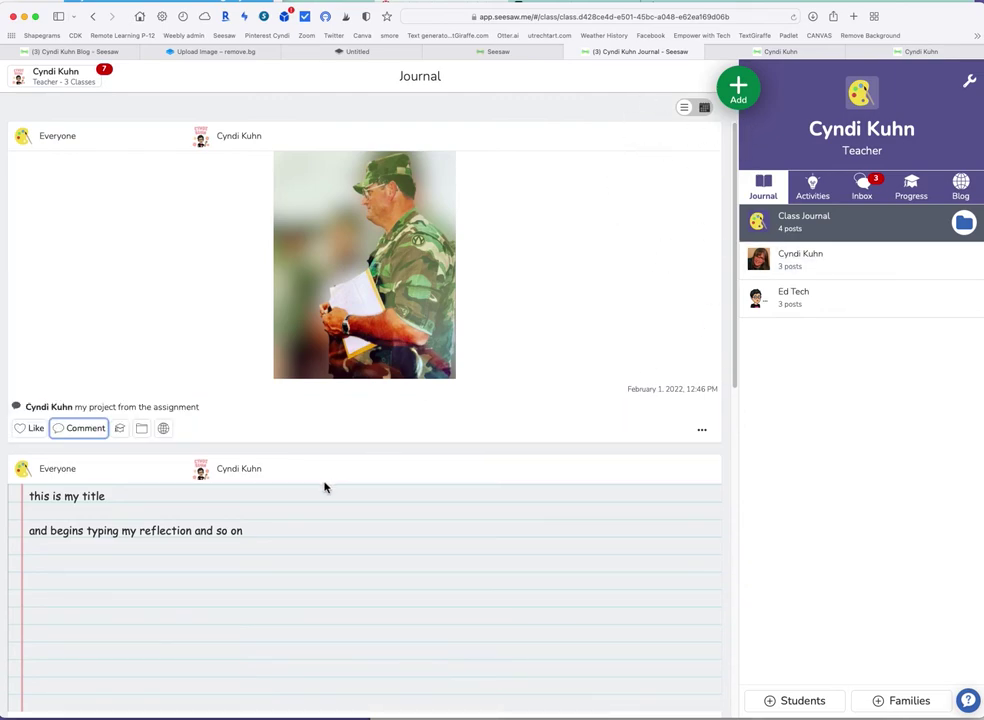
Step: Publish the army photo post to the blog, then select the blog's web address
click(164, 428)
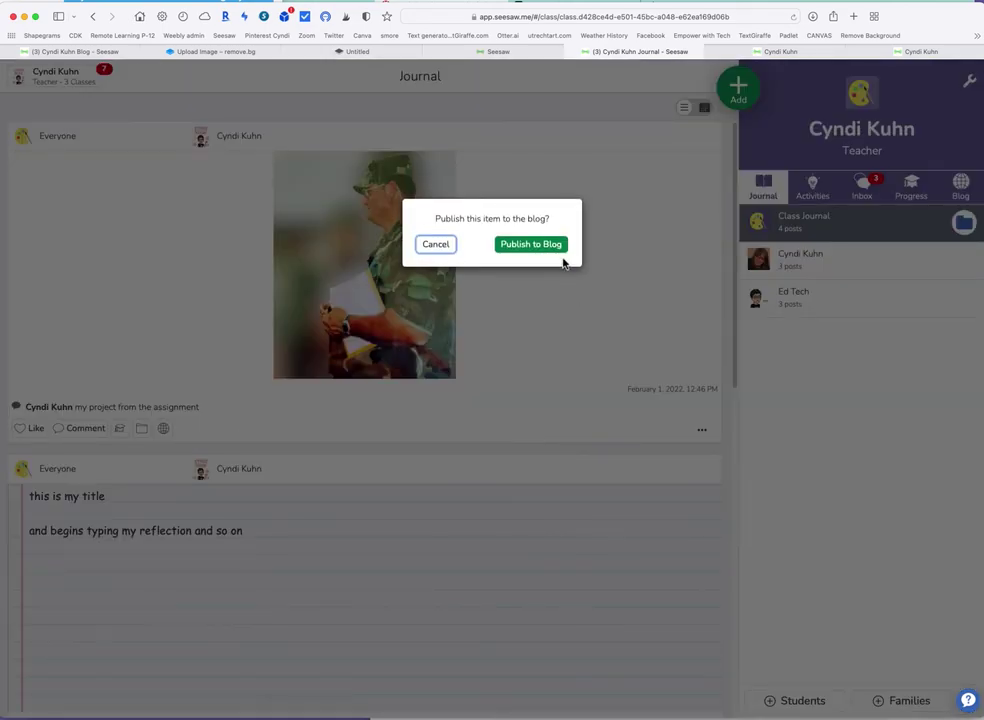
click(558, 246)
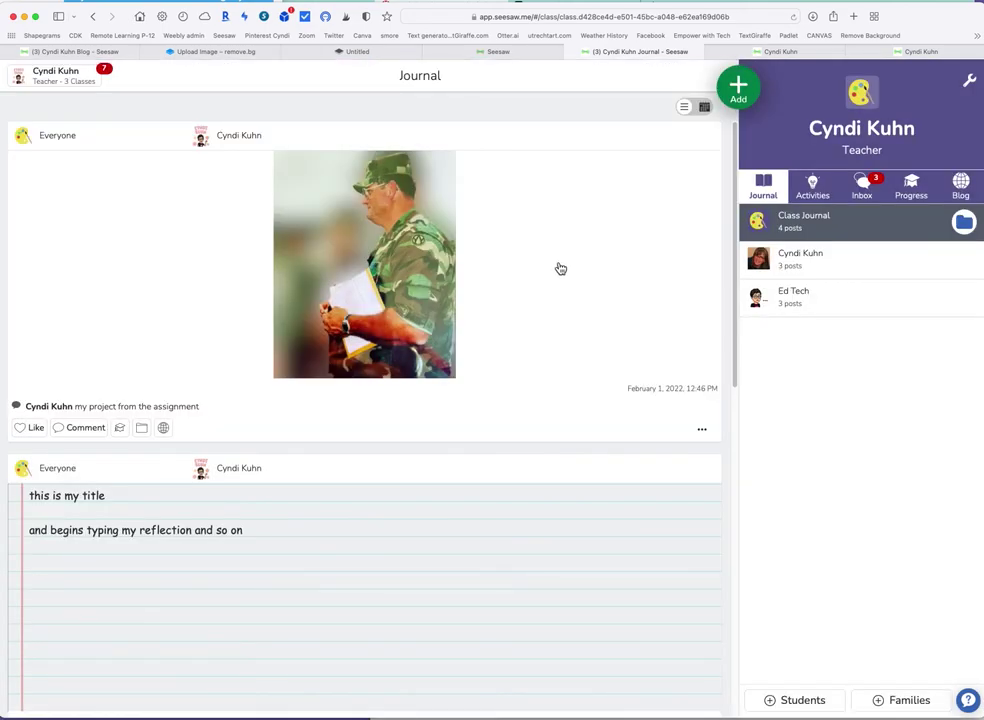
click(961, 186)
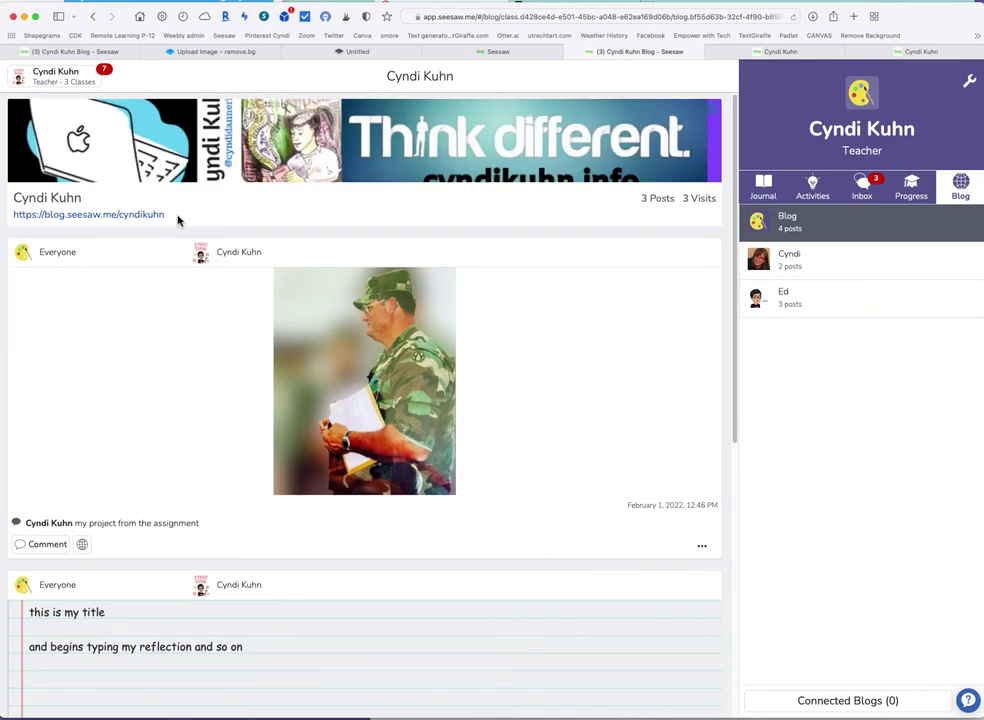
drag(178, 217, 3, 226)
click(243, 219)
drag(159, 218, 11, 217)
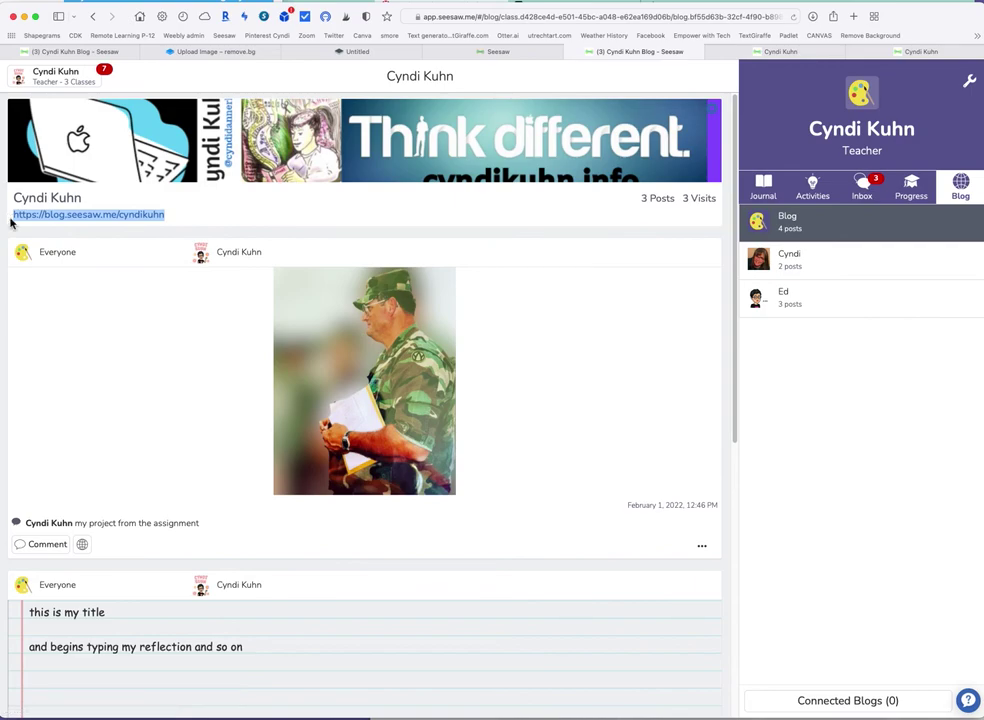